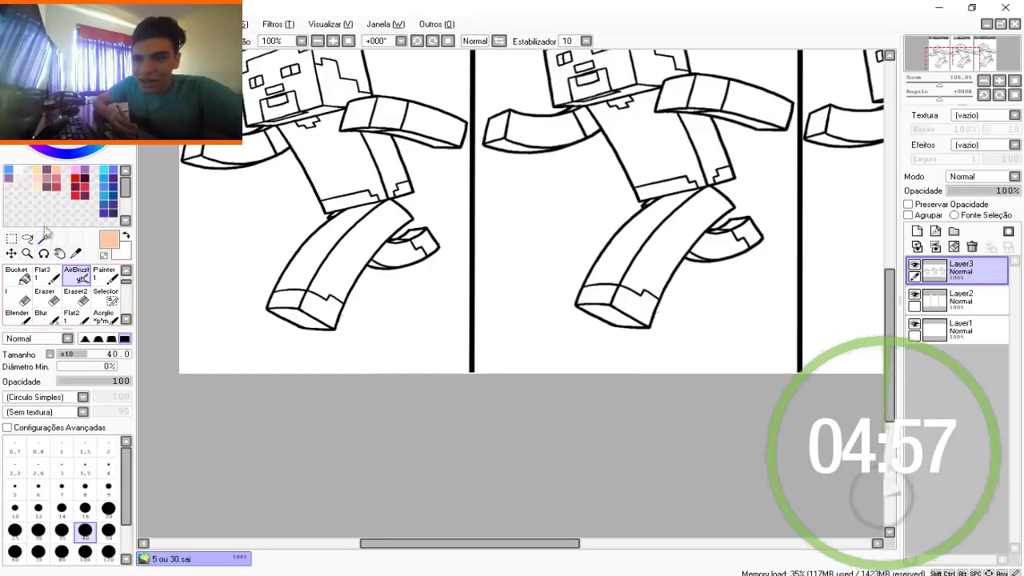
left_click(960, 300)
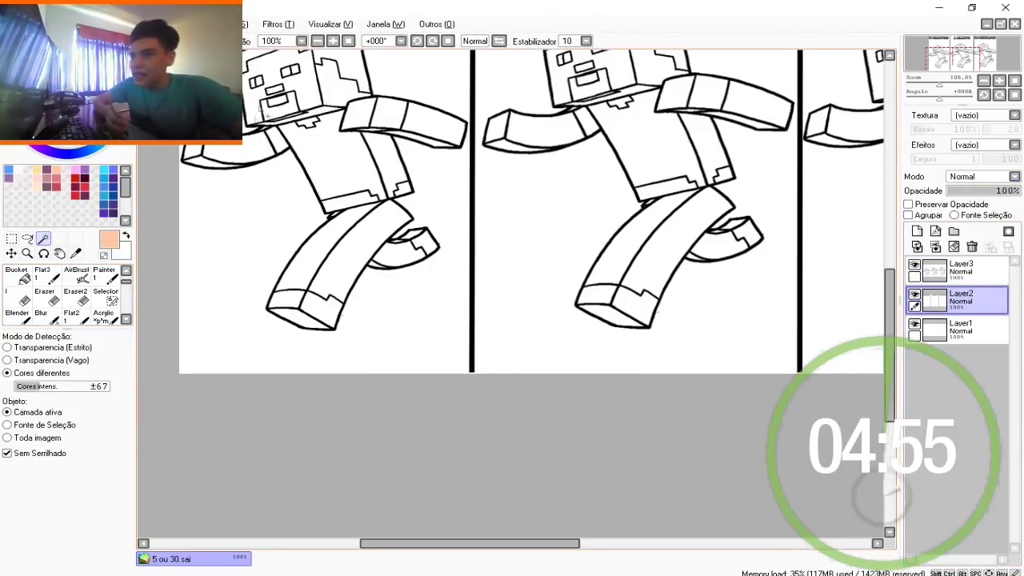
left_click(220, 149)
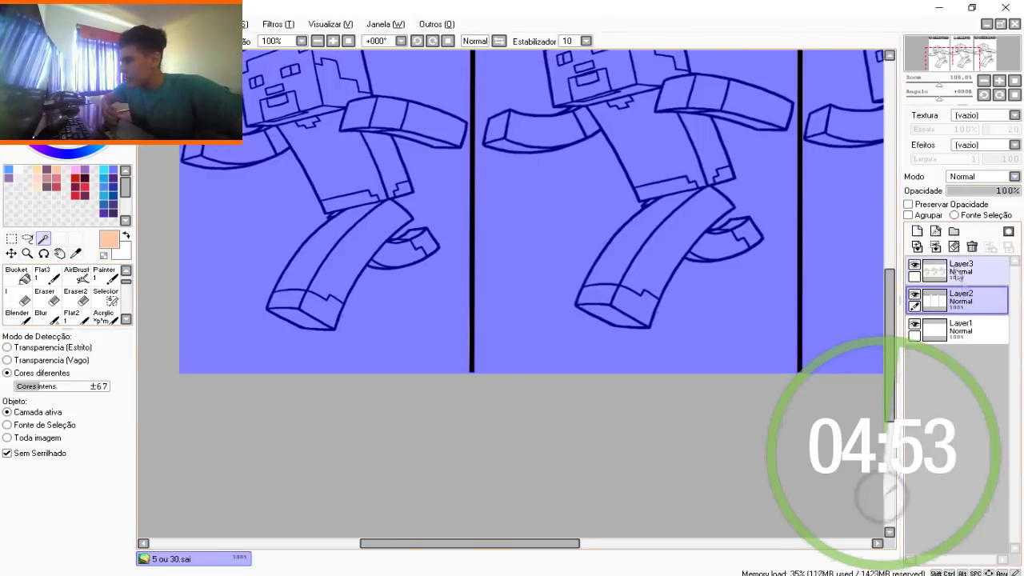
left_click(915, 274)
key("ctrl+d")
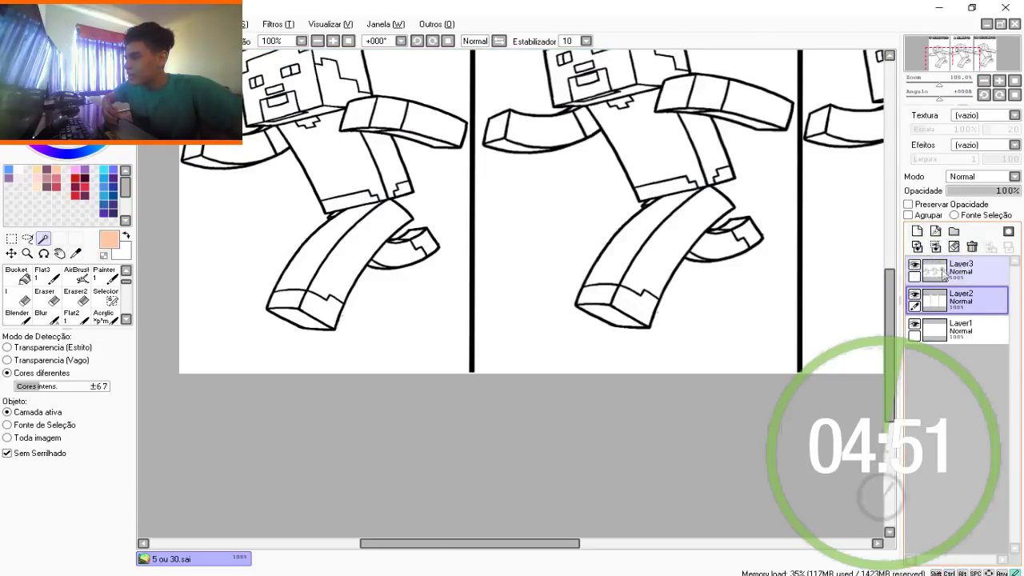
Select the bare forearms, face, side of the head and neck areas of the first character with the Magic Wand on Layer3
left_click(207, 160)
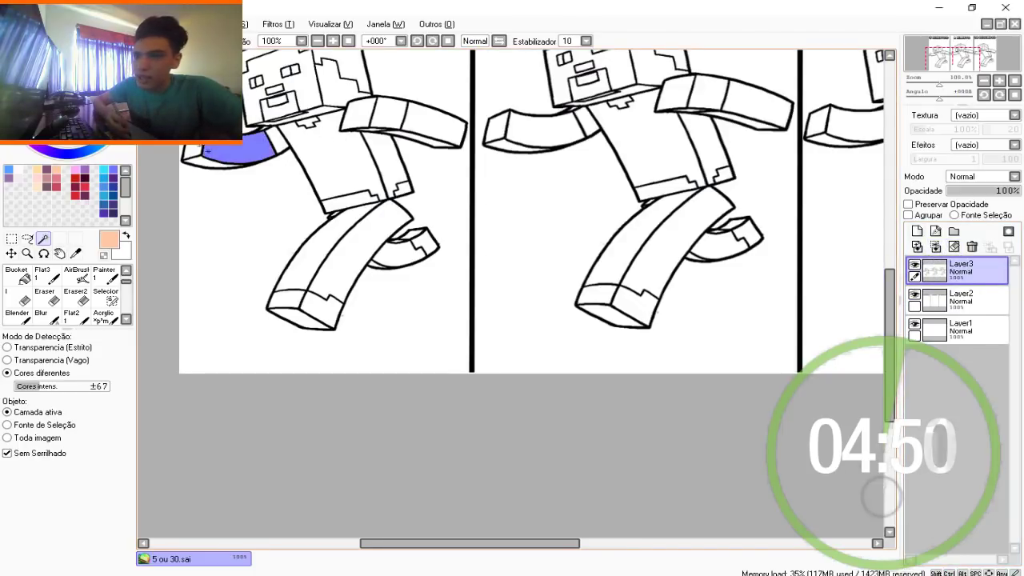
left_click(445, 117)
scroll(428, 144, "up", 3)
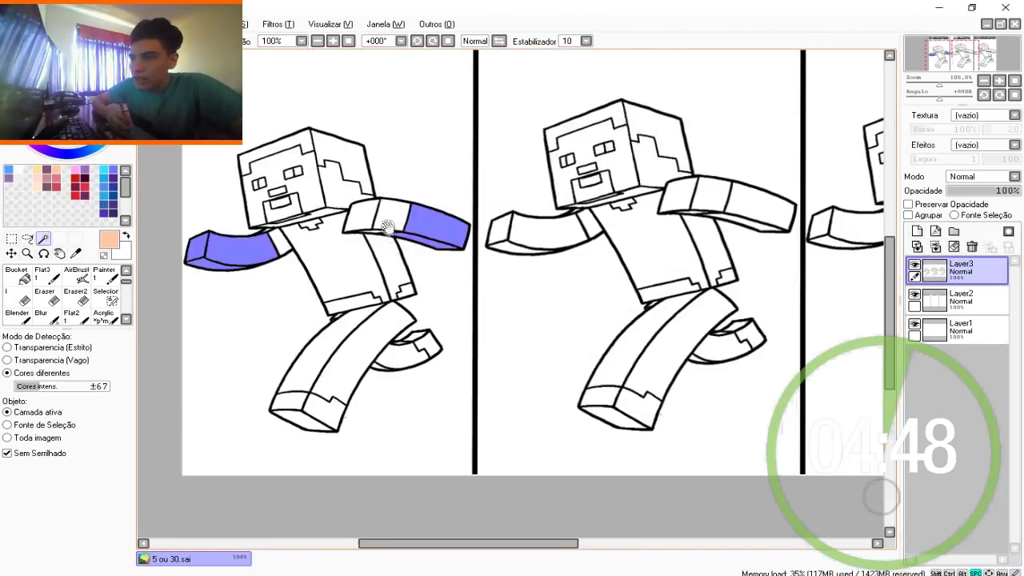
left_click(273, 216)
left_click(305, 205)
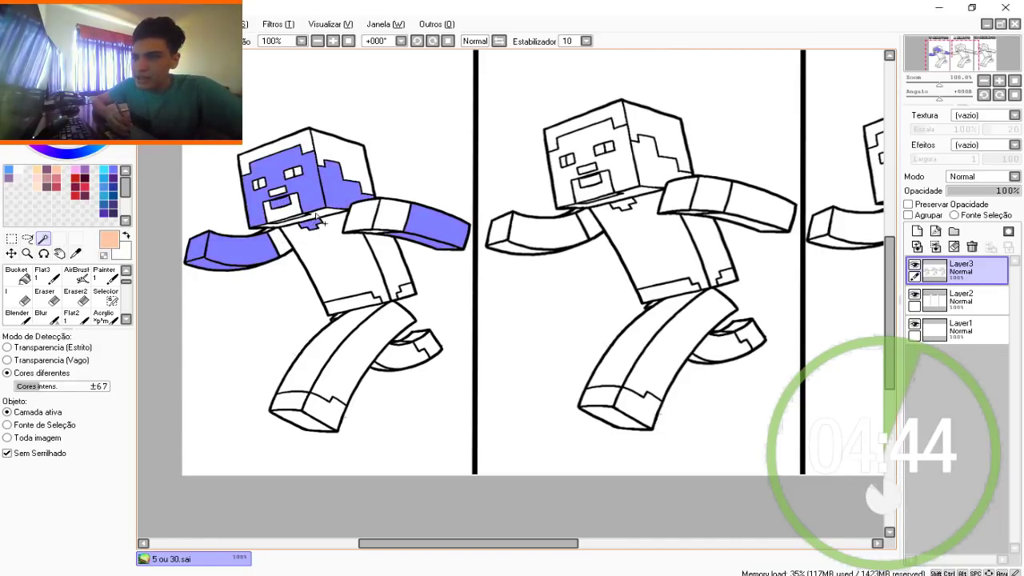
left_click(316, 216)
scroll(288, 208, "up", 1)
scroll(377, 284, "down", 1)
scroll(394, 316, "up", 1)
Add the skin areas along the shirt hem and on both feet of the first character to the selection
left_click(398, 312)
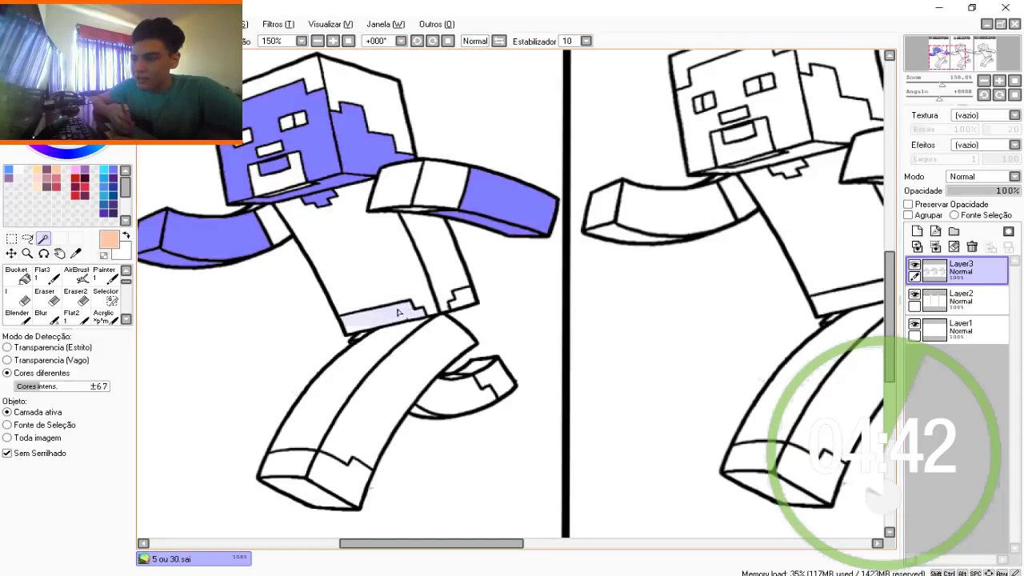
left_click(462, 295)
key("ctrl+z")
left_click(464, 299)
left_click(502, 380)
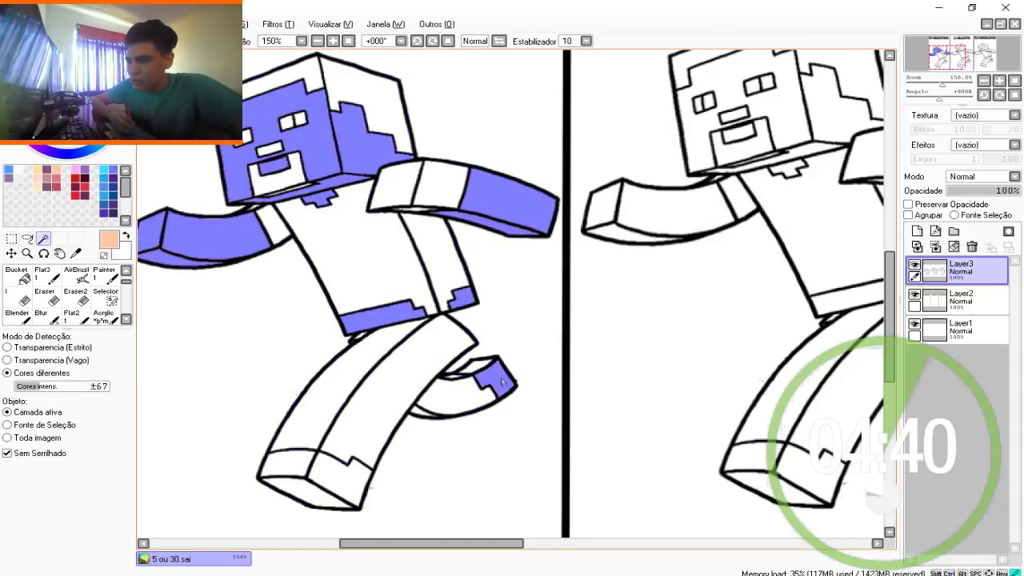
left_click(345, 476)
left_click(291, 469)
left_click(303, 489)
Create a new layer above the line art and set its blend mode to Multiplicação
left_click_drag(398, 339, 440, 332)
left_click(1008, 231)
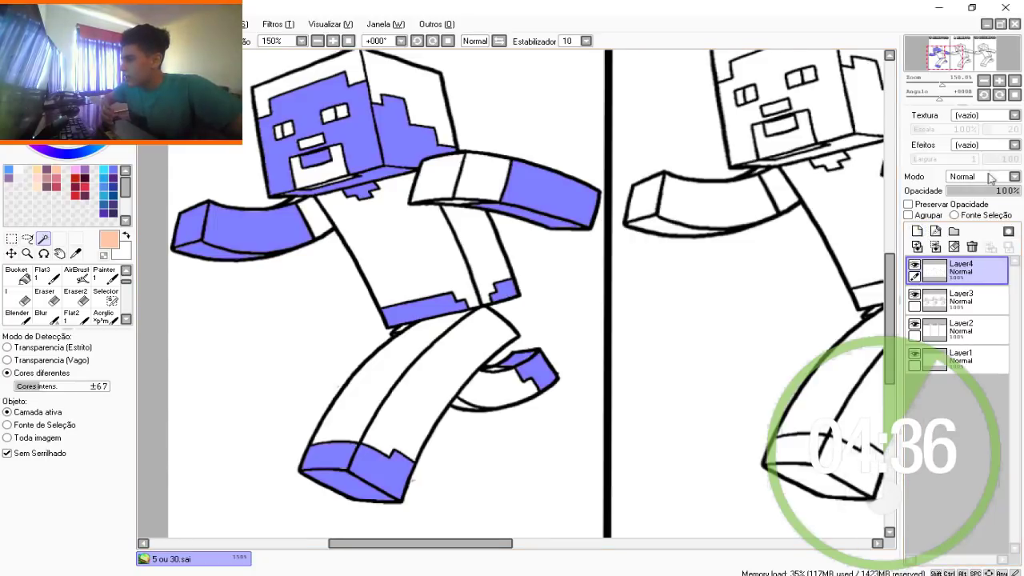
left_click(983, 176)
left_click(973, 198)
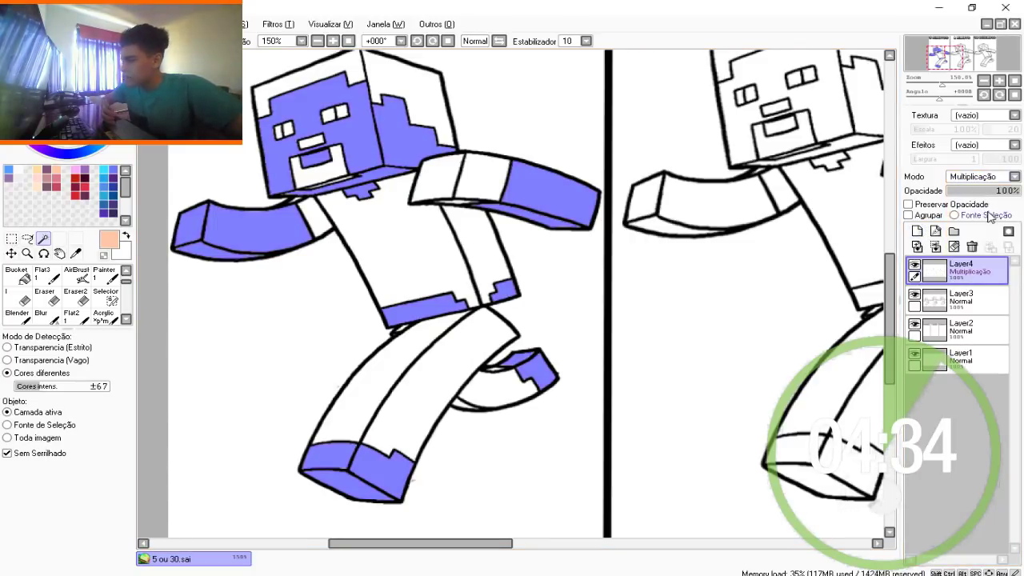
Fill the selected skin areas with the light peach colour using the AirBrush, and clear the selection
left_click(76, 276)
scroll(197, 225, "down", 2)
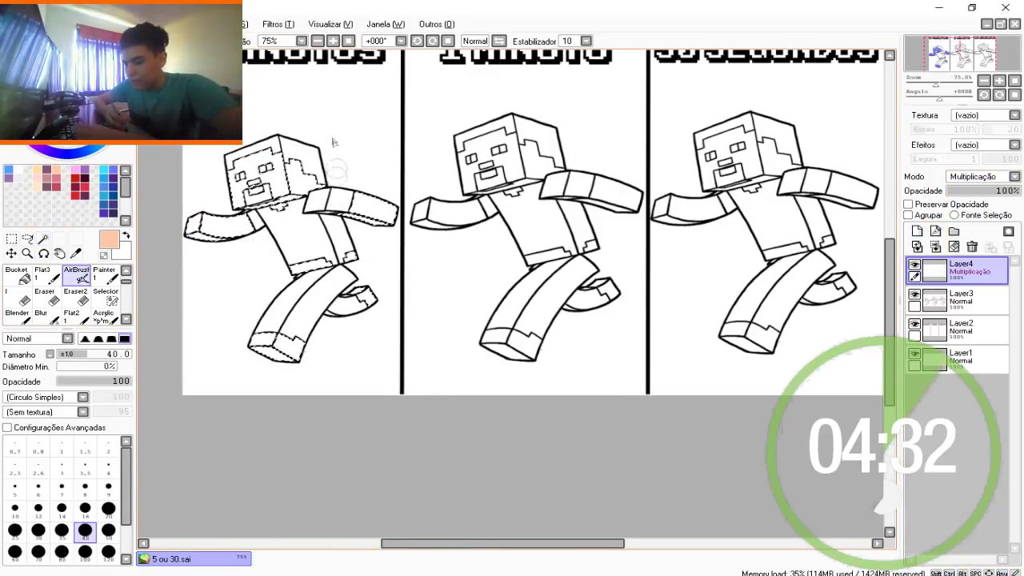
mouse_move(195, 197)
left_mouse_down()
mouse_move(201, 222)
mouse_move(240, 171)
mouse_move(264, 183)
mouse_move(300, 157)
mouse_move(392, 214)
mouse_move(344, 268)
mouse_move(332, 345)
left_mouse_up()
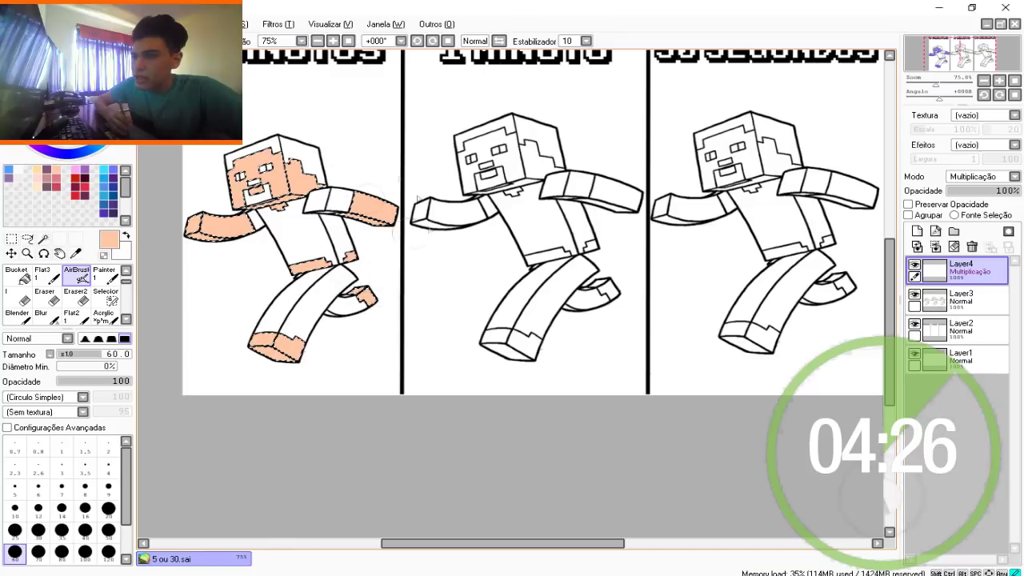
left_click(13, 241)
left_click(172, 270)
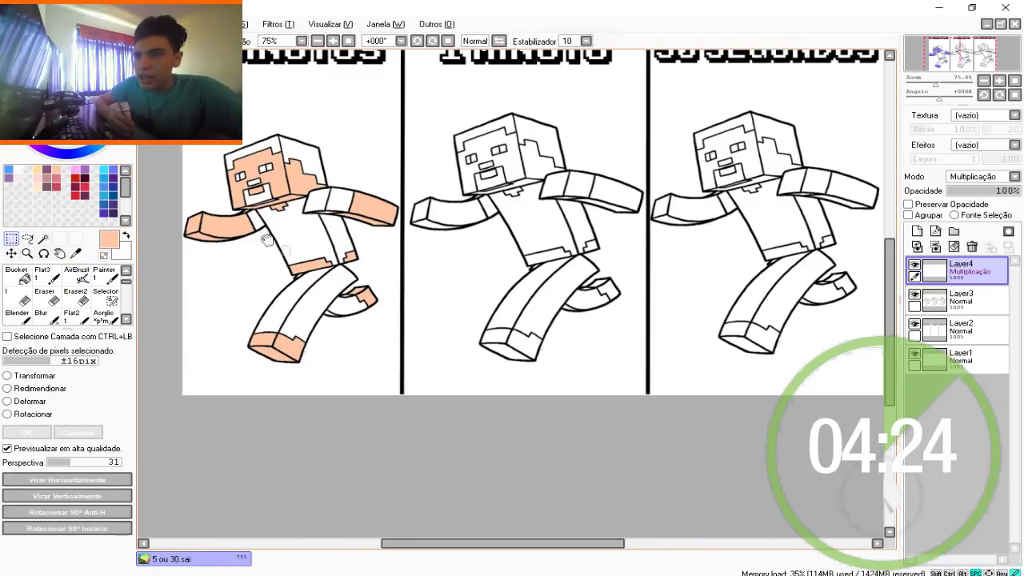
Add another new layer in Normal mode above the skin colour layer and clip it with Agrupar
left_click_drag(266, 239, 294, 258)
left_click(916, 233)
left_click(983, 176)
left_click(966, 185)
Airbrush brown shadows on the side of the first character's head and the outer face of the front forearm, reducing the brush size to 25
left_click(78, 276)
left_click(92, 171)
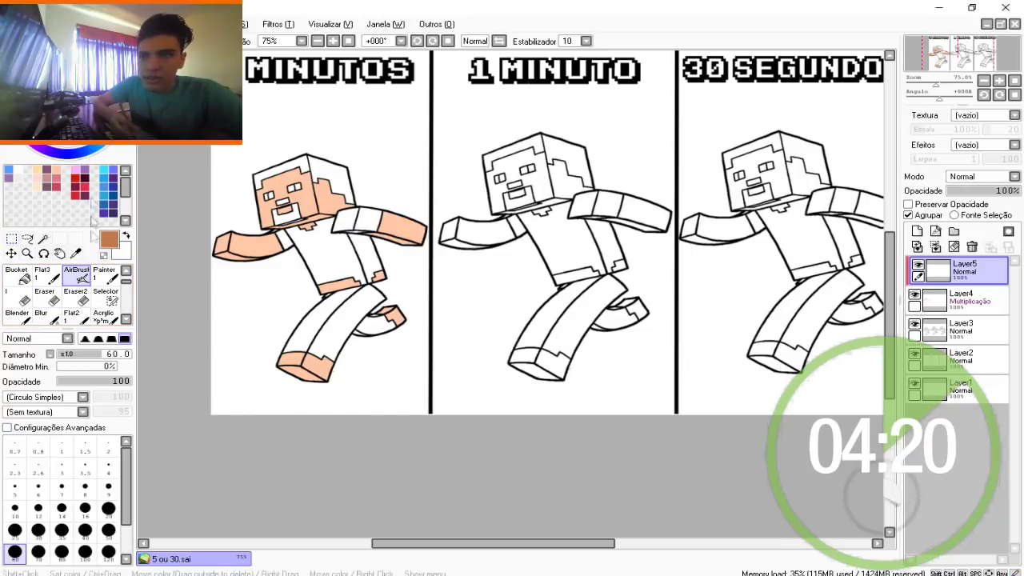
key("bracketleft")
key("bracketleft")
key("bracketleft")
key("bracketleft")
key("bracketleft")
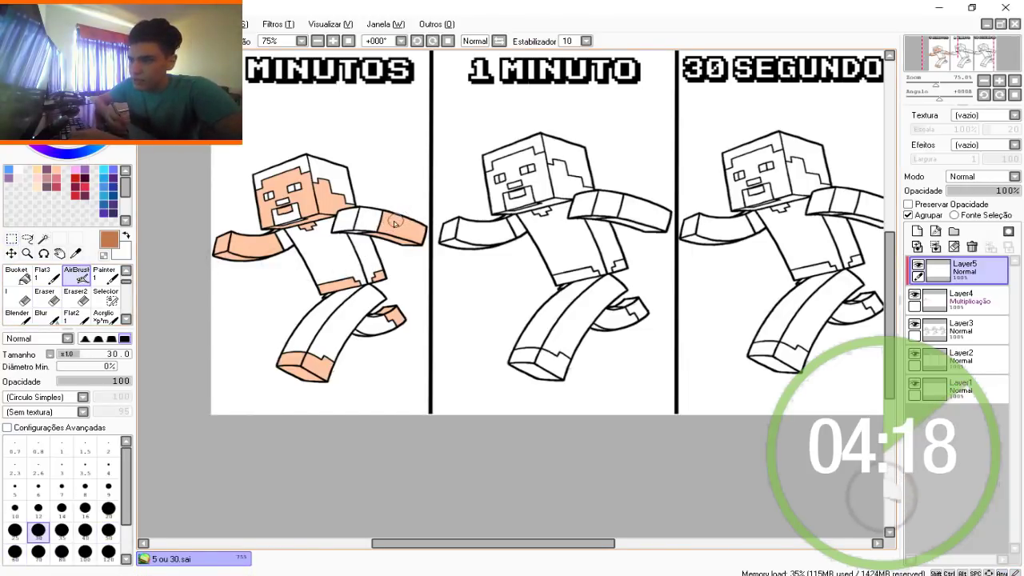
mouse_move(384, 220)
left_mouse_down()
mouse_move(427, 238)
mouse_move(373, 223)
mouse_move(436, 240)
mouse_move(365, 220)
mouse_move(394, 230)
left_mouse_up()
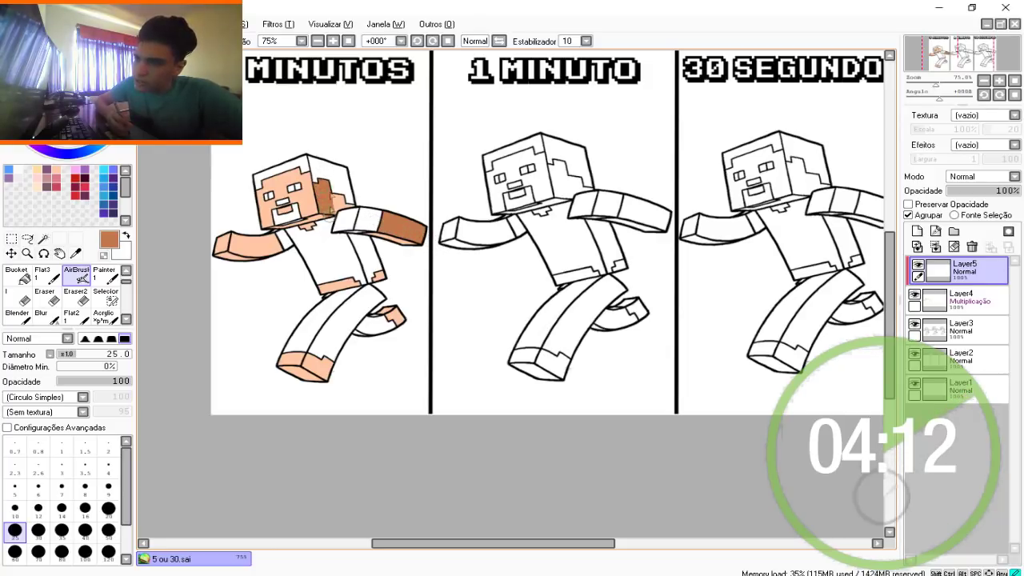
left_click_drag(350, 195, 328, 215)
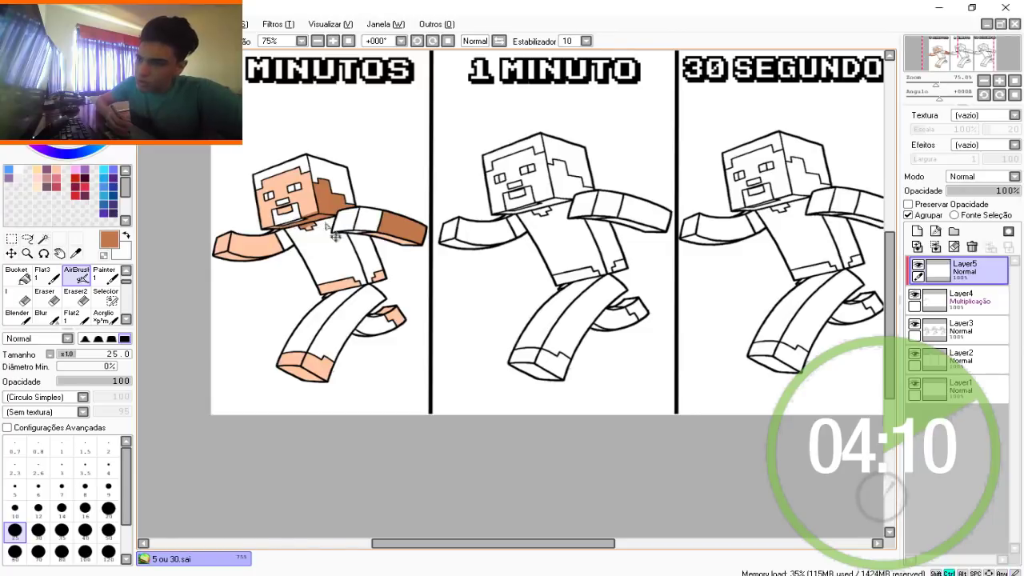
Reduce the AirBrush to size 9 and paint brown shadow under the first character's chin and on the neck
scroll(286, 224, "up", 2)
key("bracketleft")
key("bracketleft")
key("bracketleft")
key("bracketleft")
key("bracketleft")
key("bracketleft")
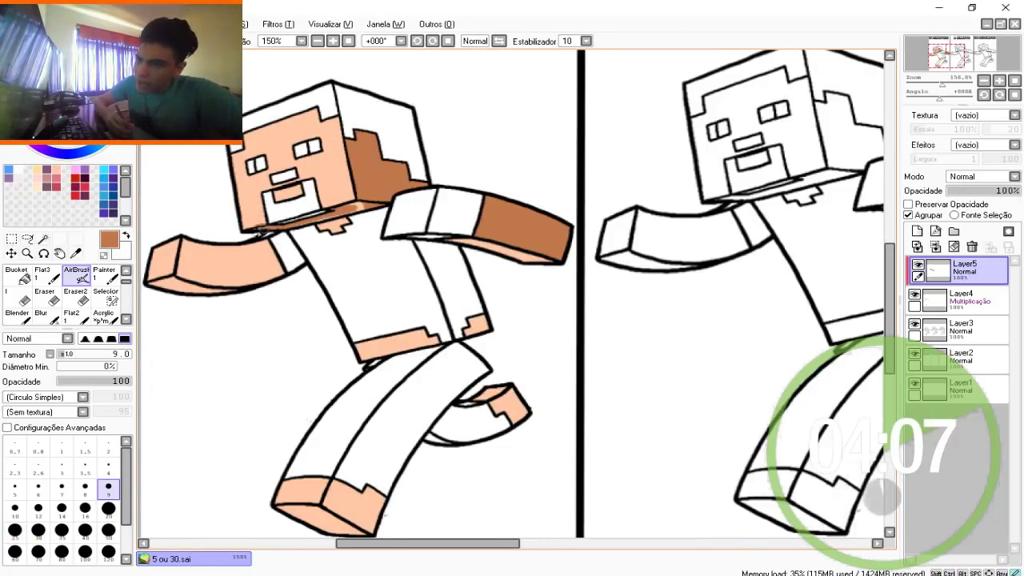
left_click_drag(298, 227, 327, 217)
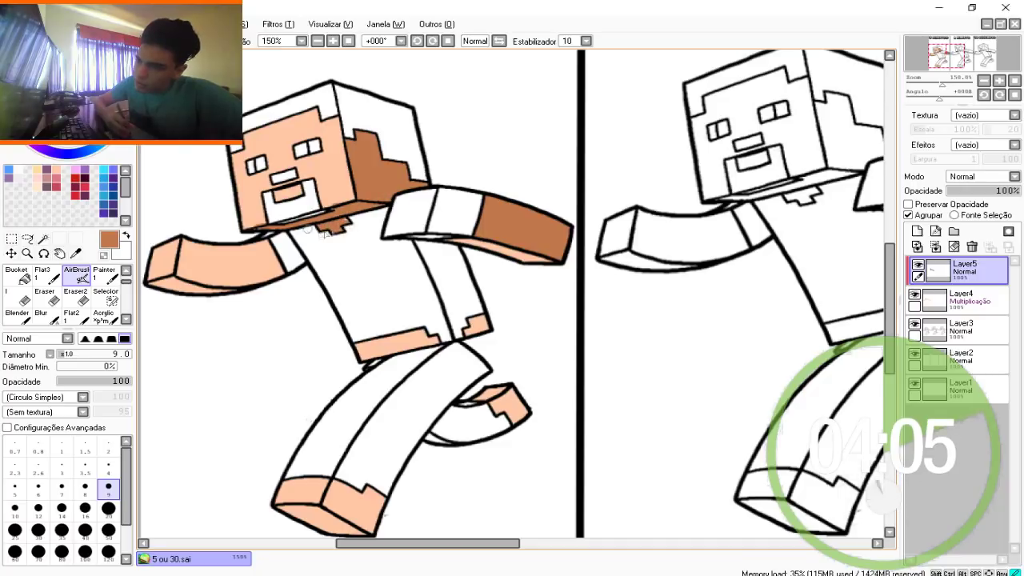
Paint brown shadow on the first character's rear forearm, beside the sleeve and along the underside
mouse_move(264, 240)
left_mouse_down()
mouse_move(310, 206)
mouse_move(308, 248)
left_mouse_up()
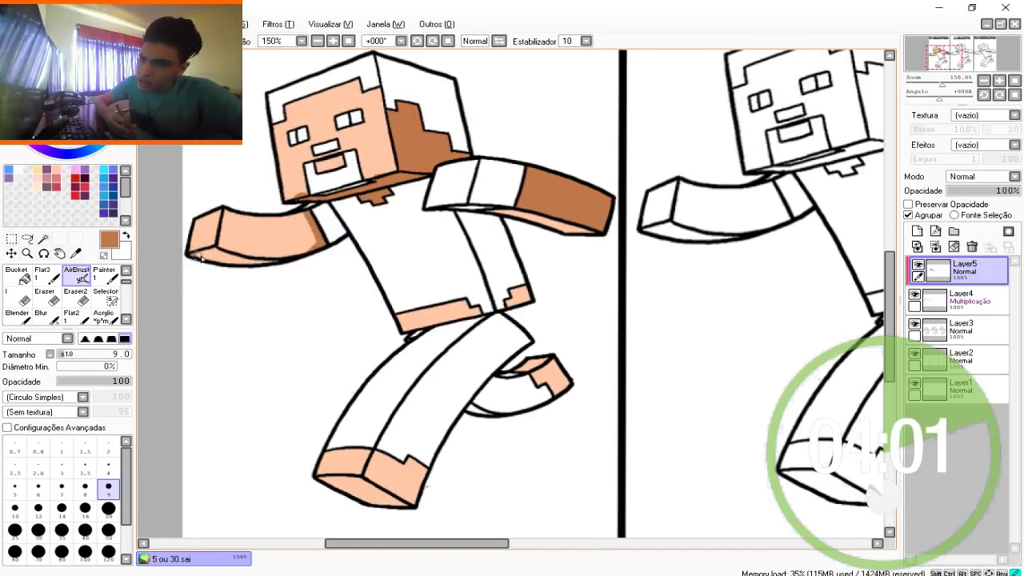
left_click_drag(202, 258, 216, 250)
left_click_drag(280, 258, 216, 266)
Paint brown shadow on the skin areas along the first character's shirt hem and on top of the raised rear foot
mouse_move(511, 293)
left_mouse_down()
mouse_move(363, 228)
mouse_move(352, 207)
left_mouse_up()
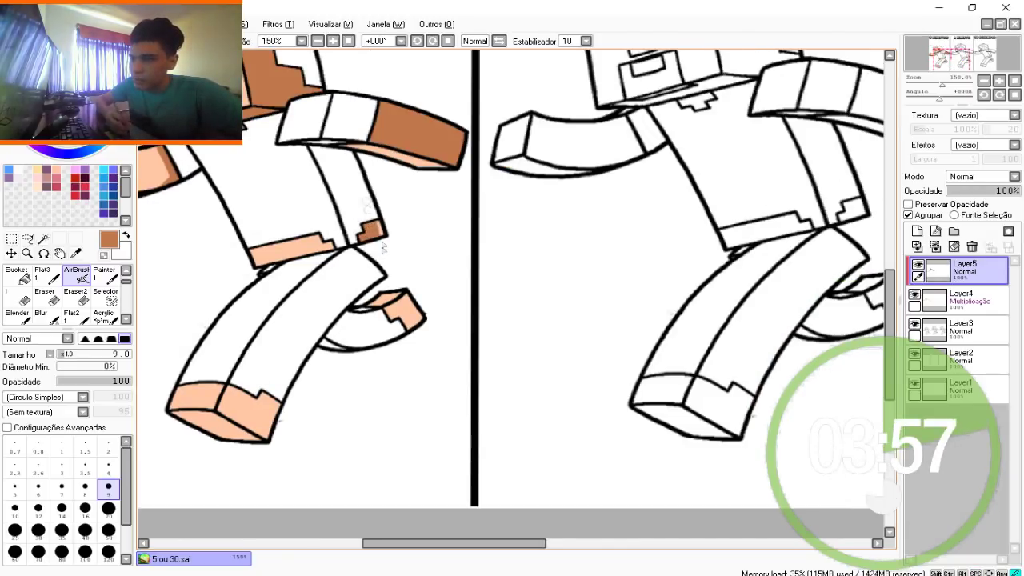
left_click_drag(383, 249, 376, 224)
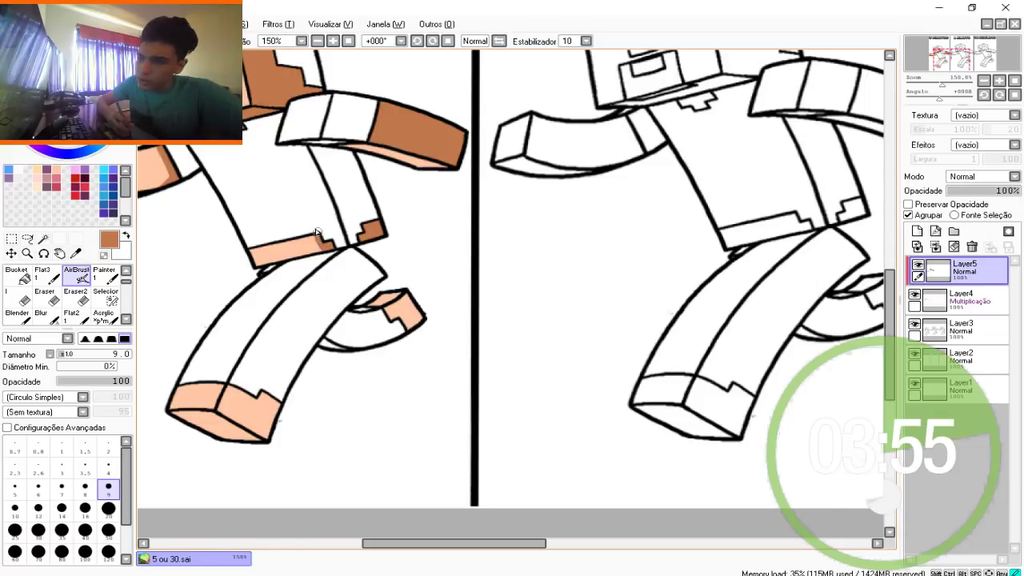
left_click_drag(316, 232, 210, 253)
left_click_drag(404, 310, 369, 299)
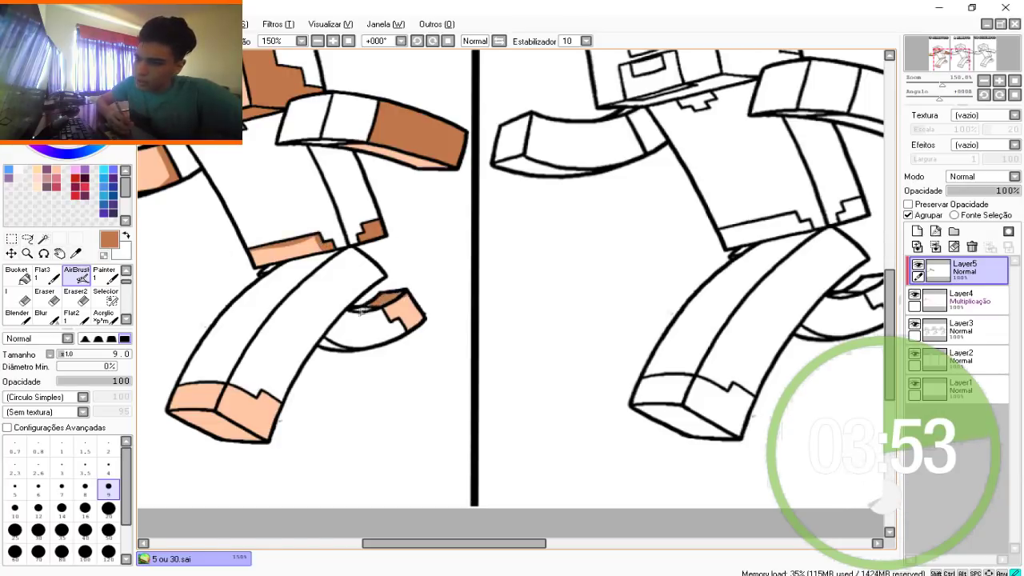
Paint brown shadow over the side and sole of the first character's front foot
left_click_drag(201, 418, 232, 394)
left_click_drag(238, 432, 272, 379)
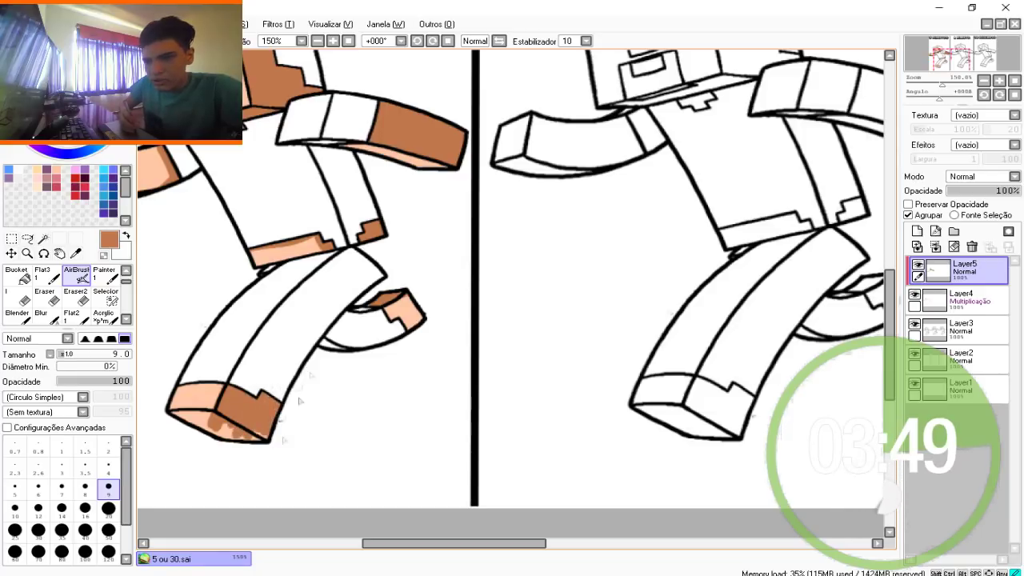
left_click_drag(227, 430, 264, 438)
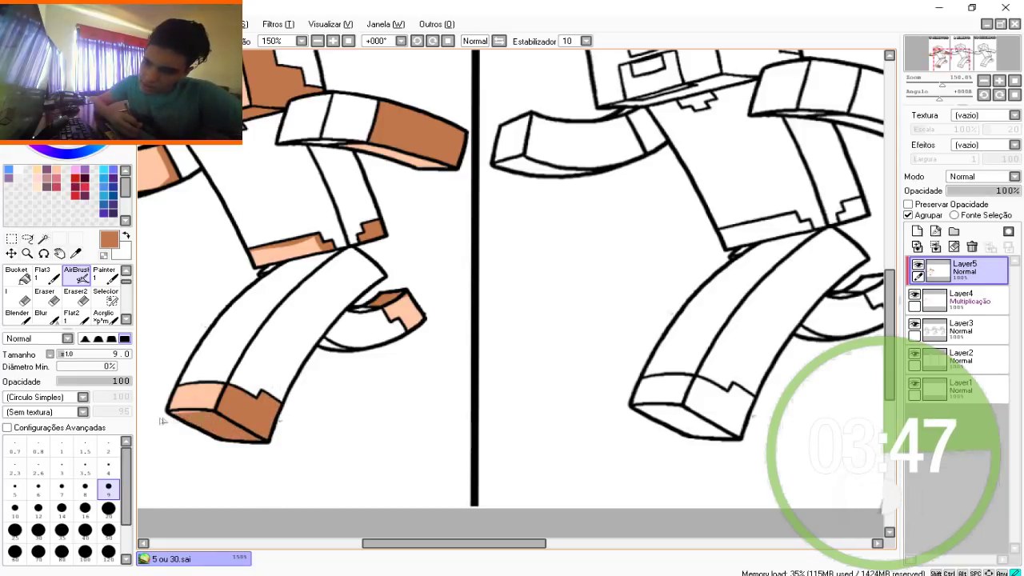
Soften the shadow edges on the first character's face and rear forearm with the Blur brush at size 20
scroll(296, 309, "down", 1)
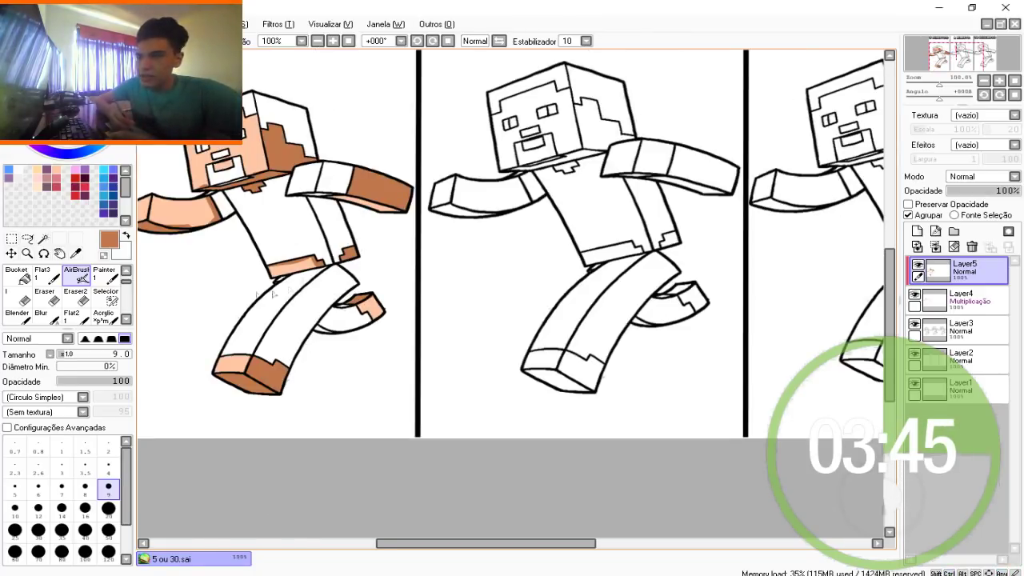
left_click(47, 316)
scroll(224, 212, "down", 1)
scroll(268, 168, "up", 1)
scroll(270, 169, "up", 2)
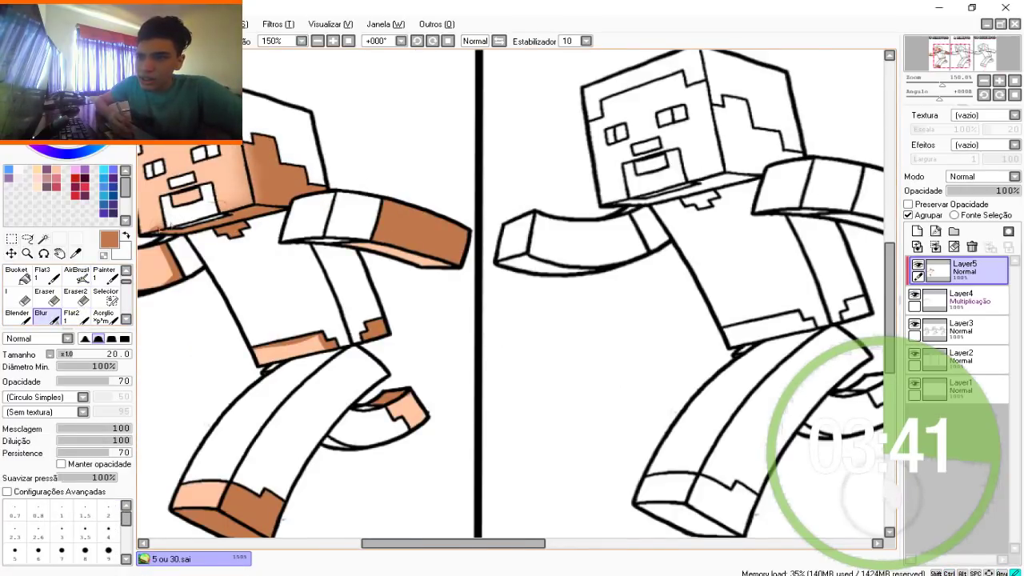
left_click_drag(210, 183, 313, 127)
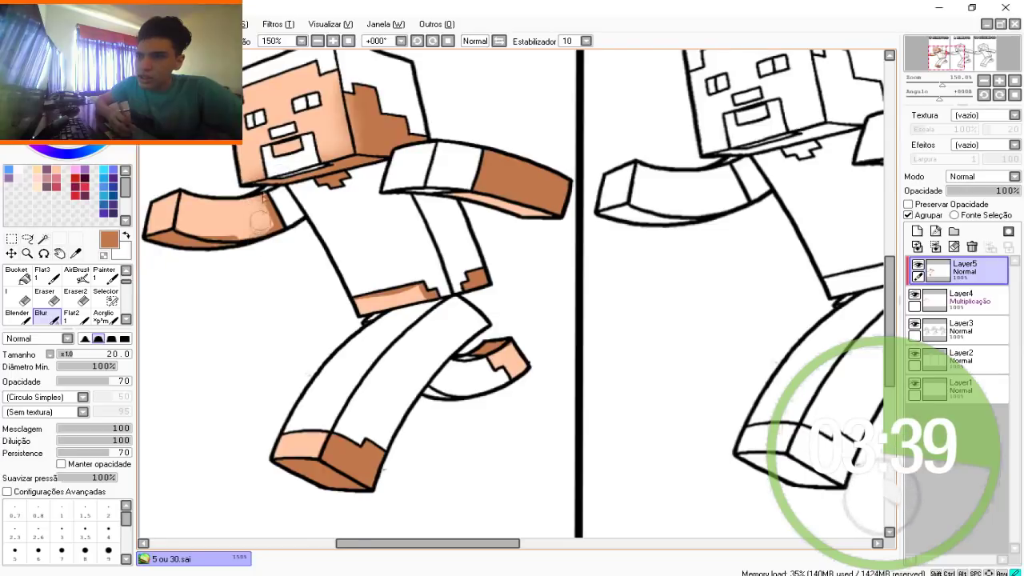
left_click_drag(254, 241, 159, 232)
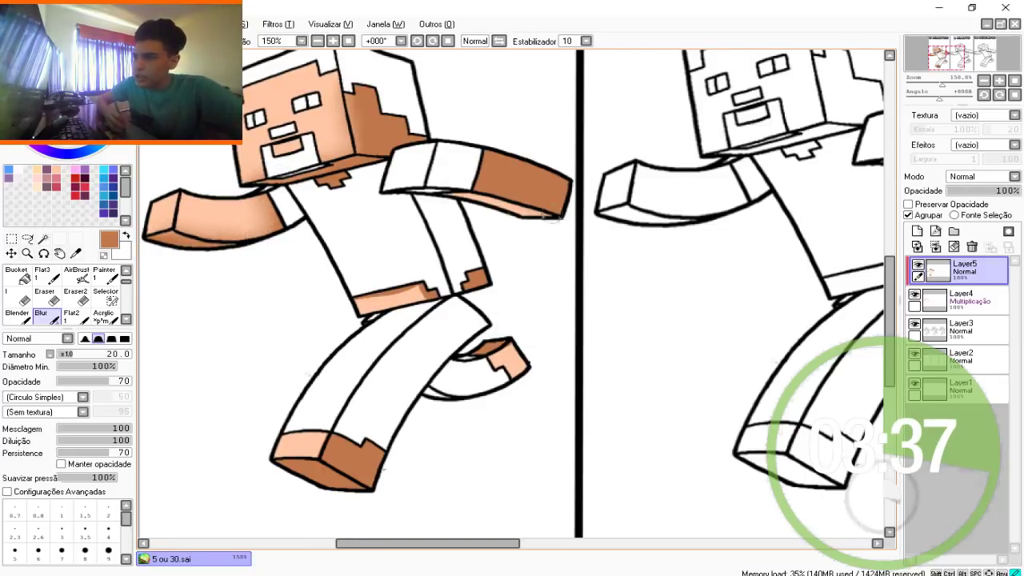
Blur the shadow edges on the first character's shirt hem skin areas and both feet
left_click_drag(392, 290, 418, 296)
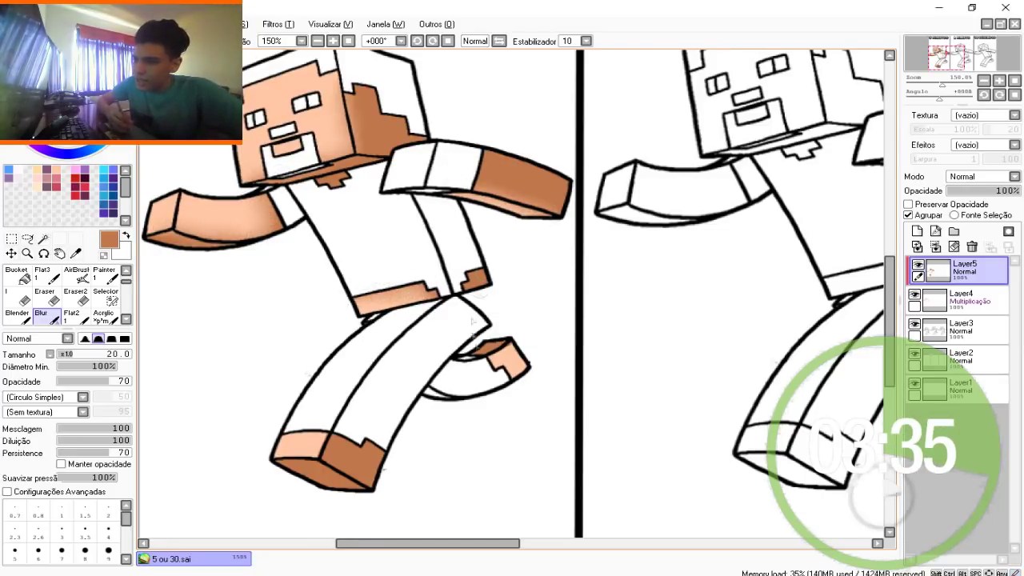
left_click_drag(519, 343, 487, 357)
left_click_drag(336, 439, 308, 452)
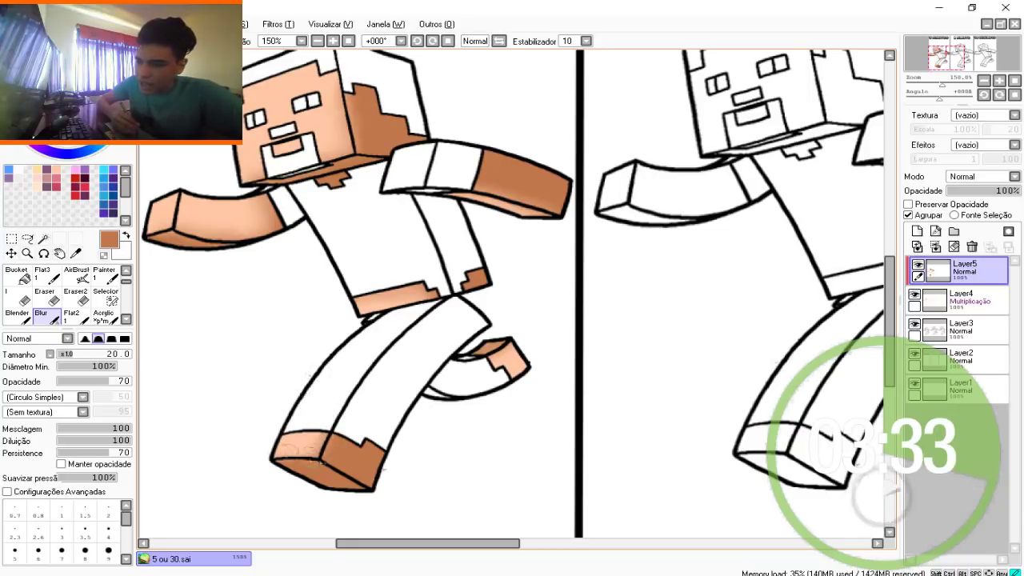
Merge the clipped shadow layer down into Layer4 and make Layer3 the active layer
scroll(359, 230, "down", 2)
scroll(335, 168, "up", 1)
left_click_drag(336, 181, 323, 229)
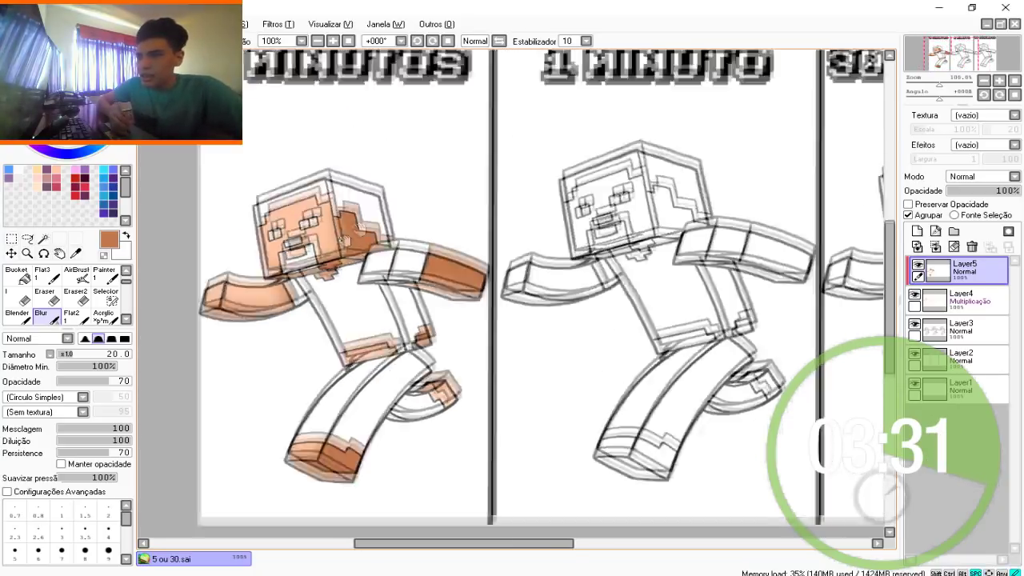
left_click(935, 246)
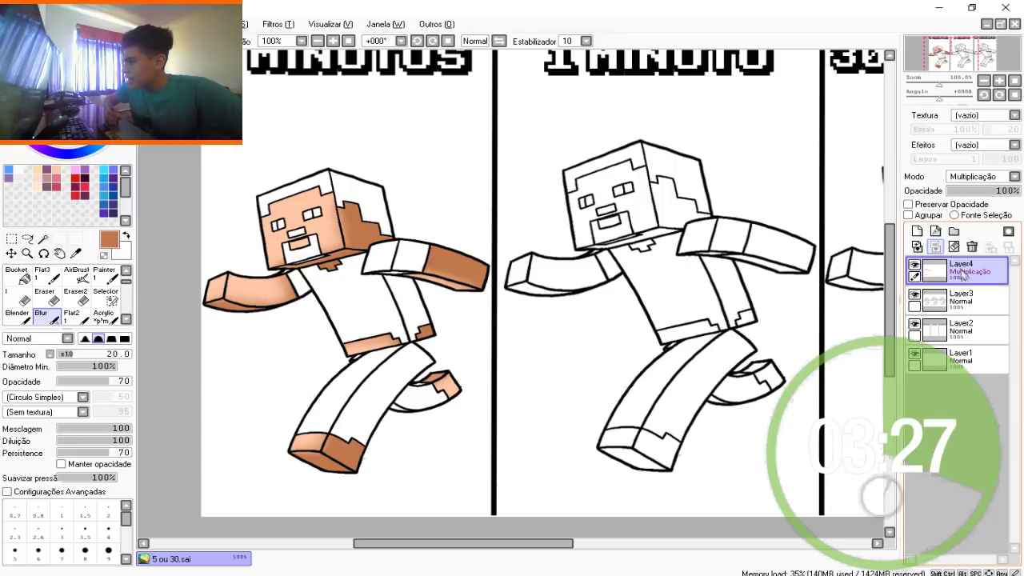
left_click(965, 297)
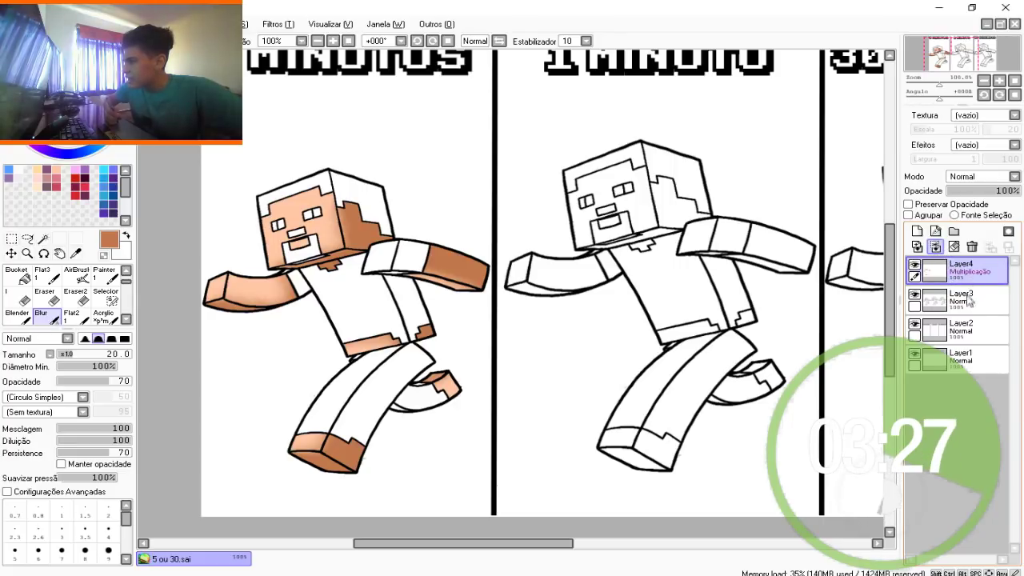
double_click(951, 297)
key("Escape")
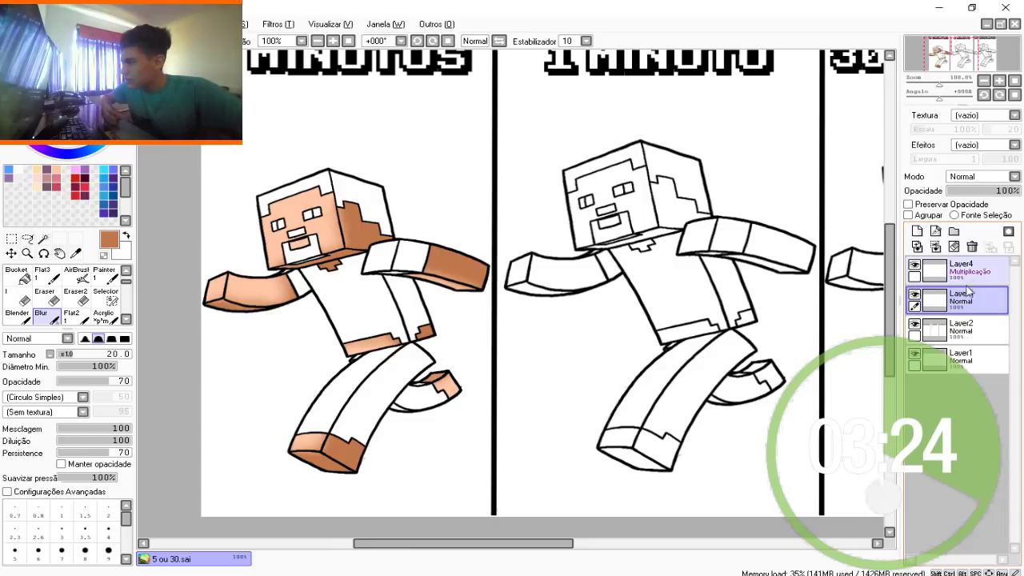
Select the first character's white shirt front, shirt side and sleeve areas on Layer3 with the Magic Wand
left_click(914, 296)
left_click(915, 295)
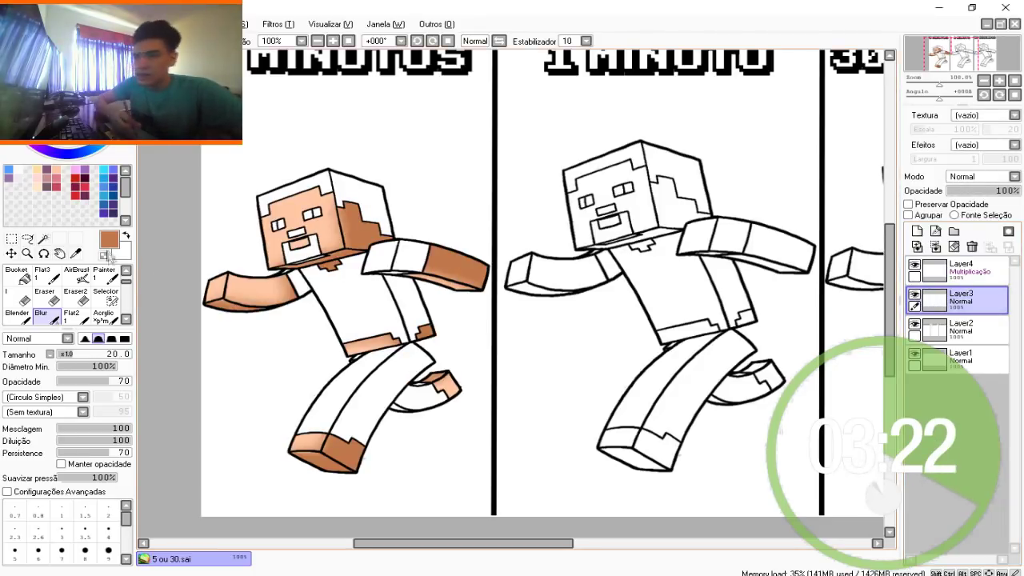
left_click(44, 239)
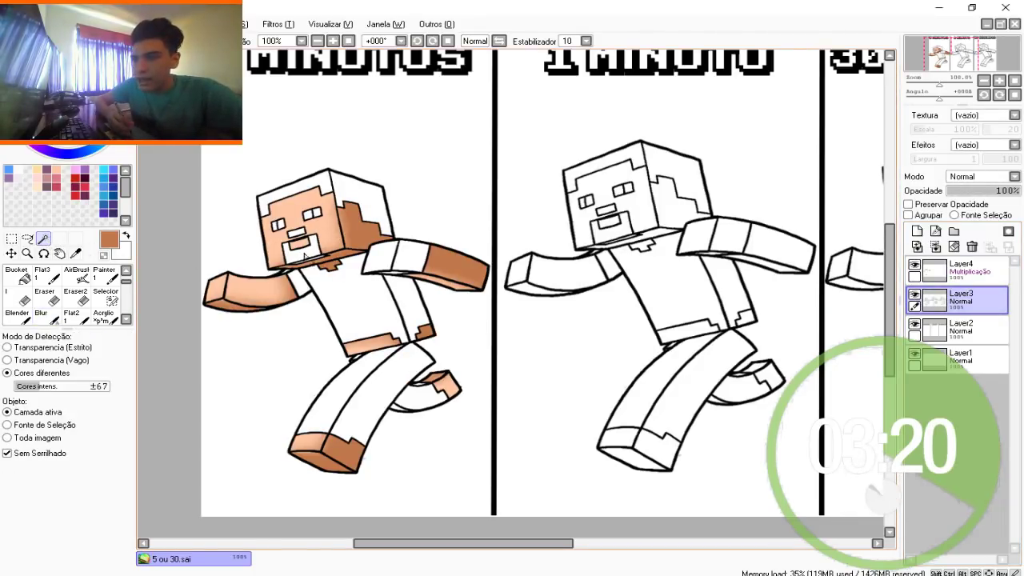
left_click(340, 279)
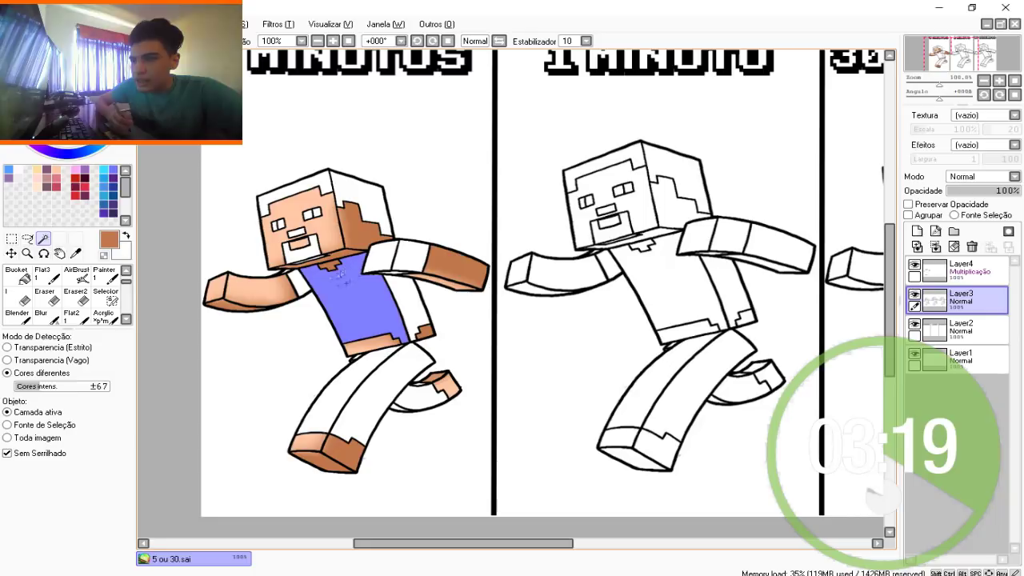
left_click(397, 296)
left_click(383, 259)
left_click(410, 256)
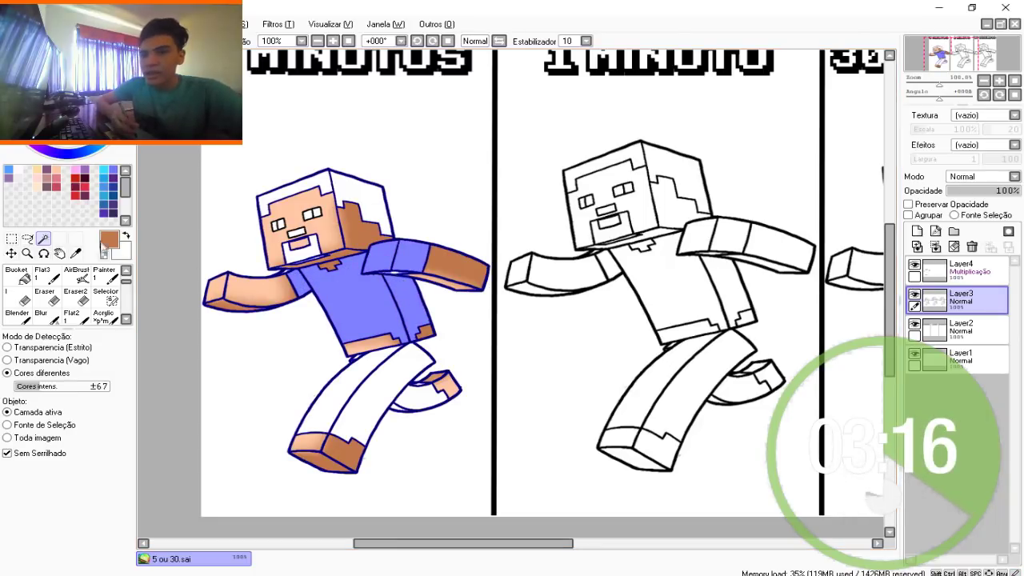
Add the narrow gaps under the near sleeve and at the far shoulder to the shirt selection with the Lasso
left_click(27, 239)
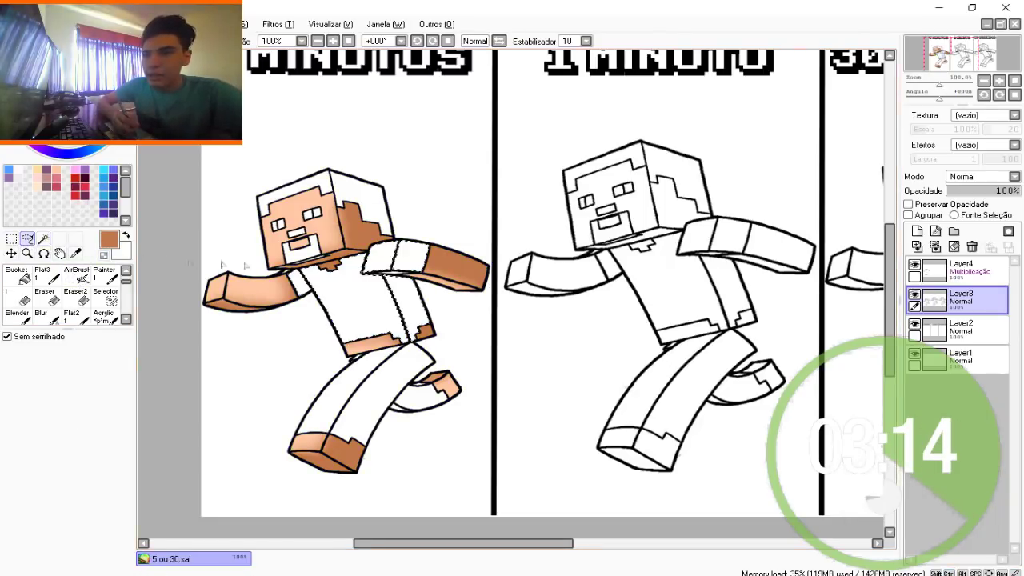
scroll(244, 238, "up", 1)
scroll(352, 313, "down", 1)
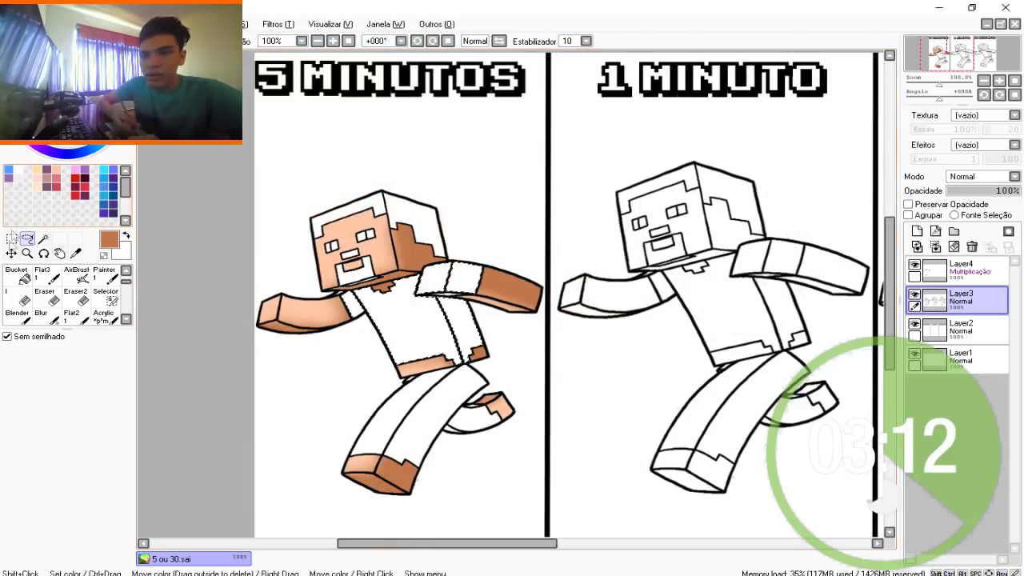
scroll(484, 264, "down", 1)
scroll(455, 353, "up", 1)
scroll(456, 371, "up", 2)
mouse_move(411, 210)
left_mouse_down()
mouse_move(371, 265)
mouse_move(504, 248)
mouse_move(489, 192)
mouse_move(412, 204)
left_mouse_up()
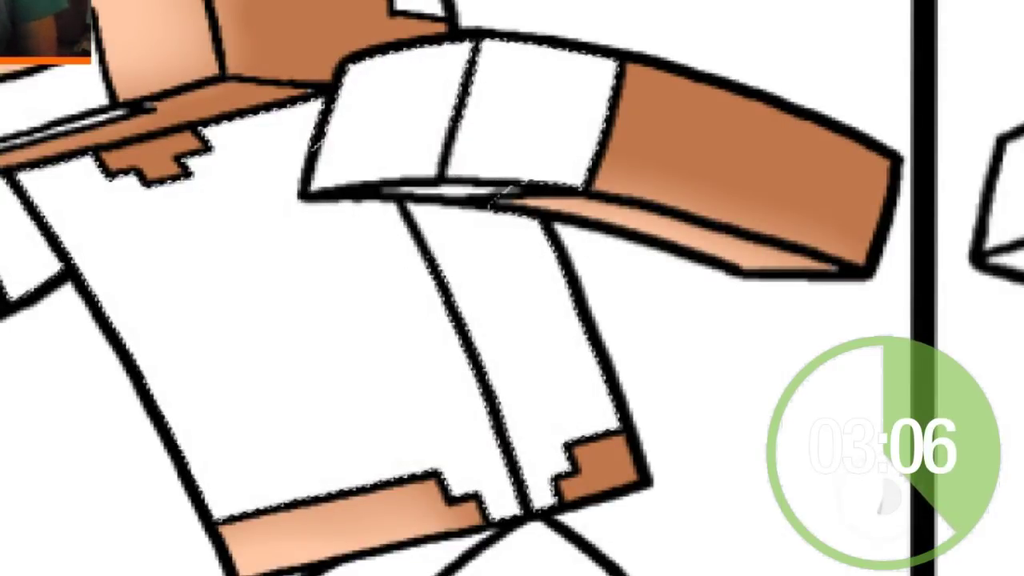
mouse_move(324, 89)
left_mouse_down()
mouse_move(310, 101)
mouse_move(344, 99)
left_mouse_up()
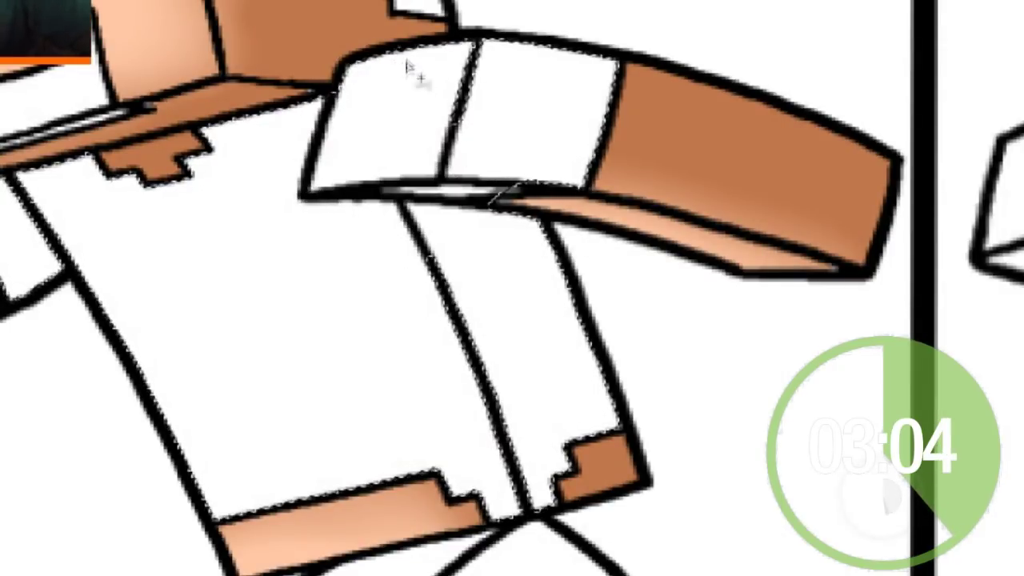
mouse_move(438, 67)
left_mouse_down()
mouse_move(482, 144)
mouse_move(480, 54)
left_mouse_up()
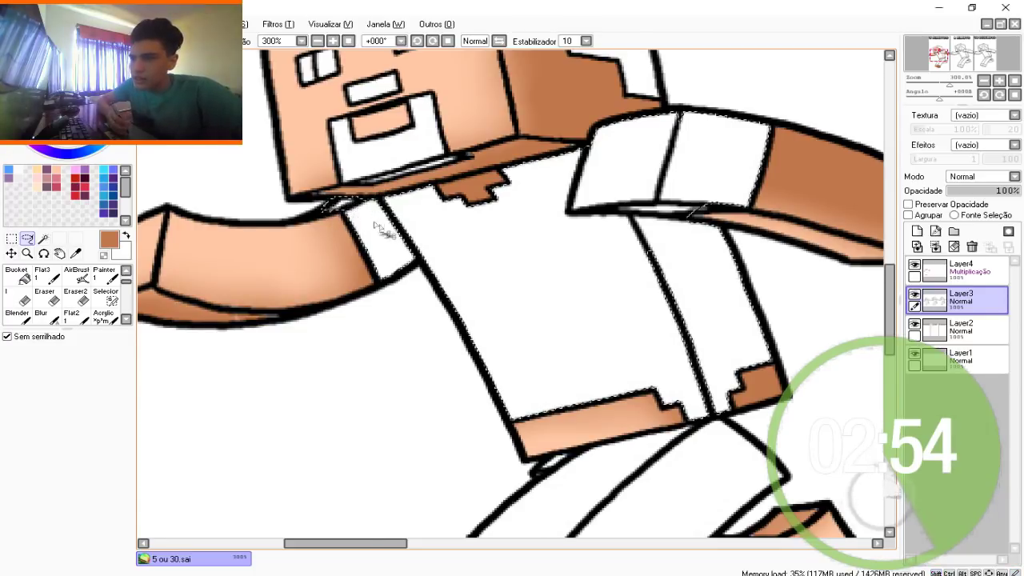
scroll(404, 253, "down", 3)
scroll(507, 320, "up", 1)
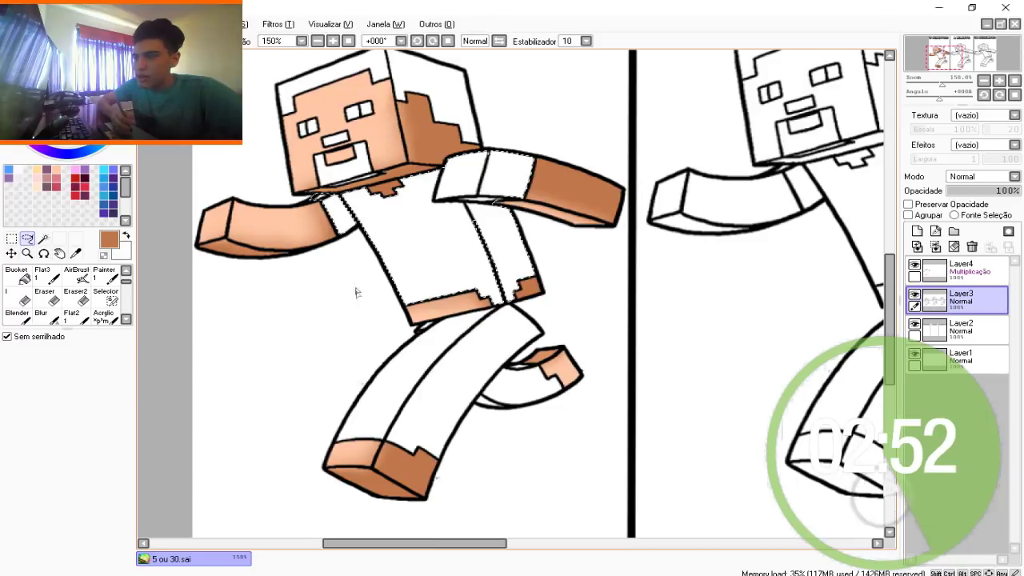
Add a new layer above Layer4 and set its blending mode to Multiplicação
scroll(355, 290, "down", 1)
left_click(956, 269)
left_click(917, 231)
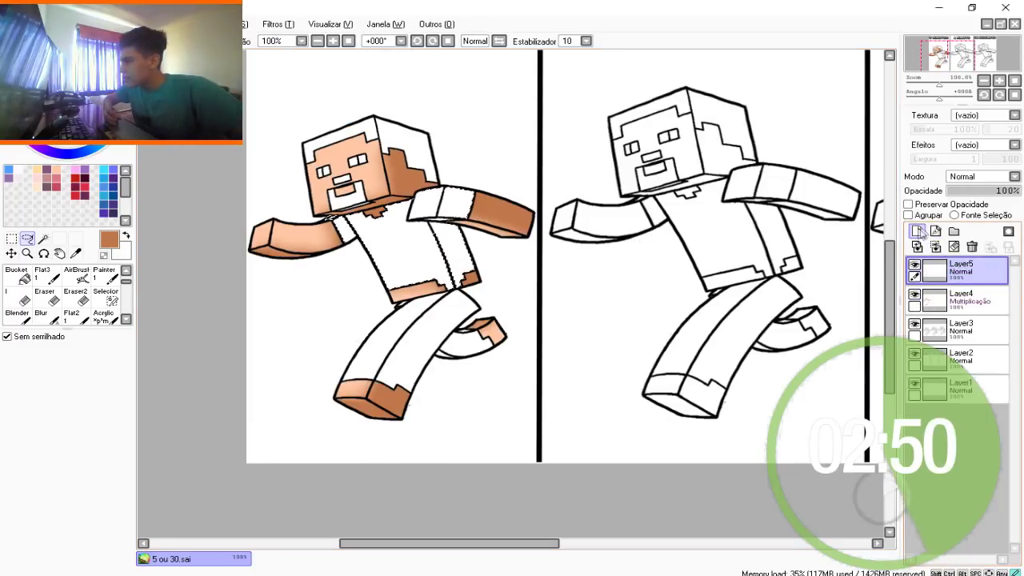
left_click(974, 176)
left_click(974, 229)
left_click(975, 177)
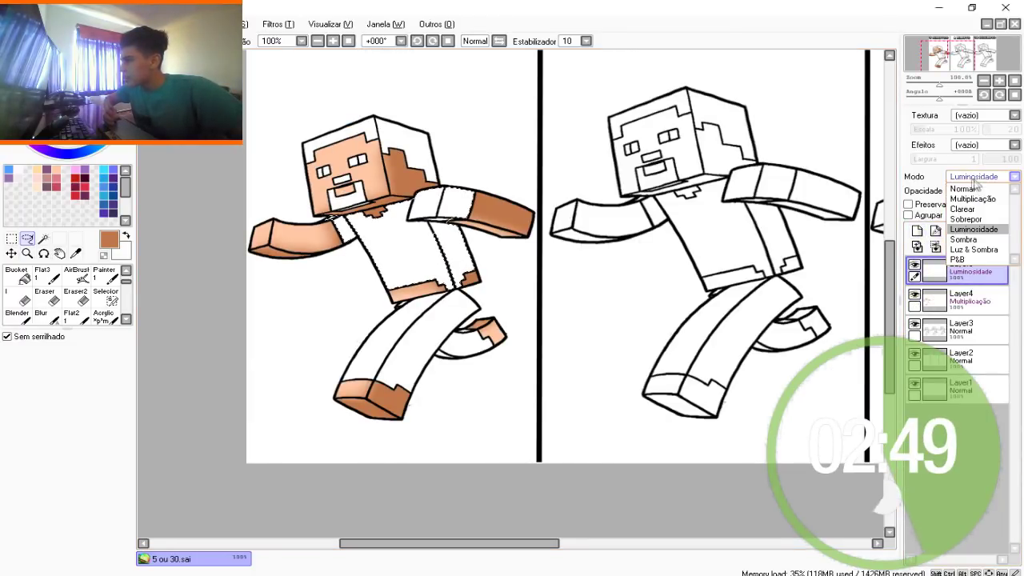
left_click(973, 199)
Fill the selected shirt and sleeves with teal using the AirBrush at size 35, and clear the selection
left_click(77, 274)
left_click(116, 120)
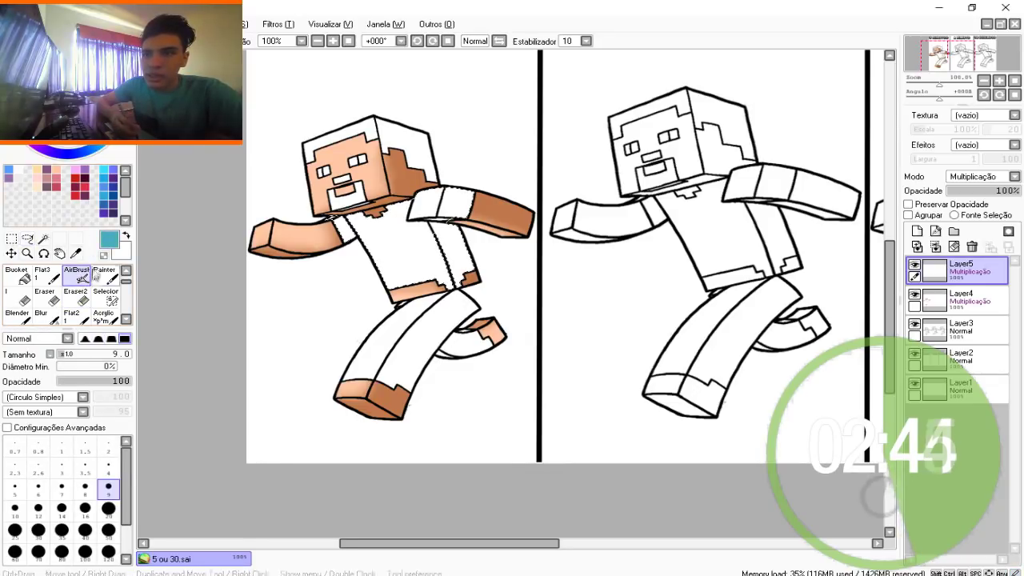
left_click(62, 530)
mouse_move(338, 220)
left_mouse_down()
mouse_move(352, 239)
mouse_move(400, 256)
mouse_move(424, 224)
mouse_move(464, 272)
mouse_move(444, 176)
mouse_move(458, 250)
left_mouse_up()
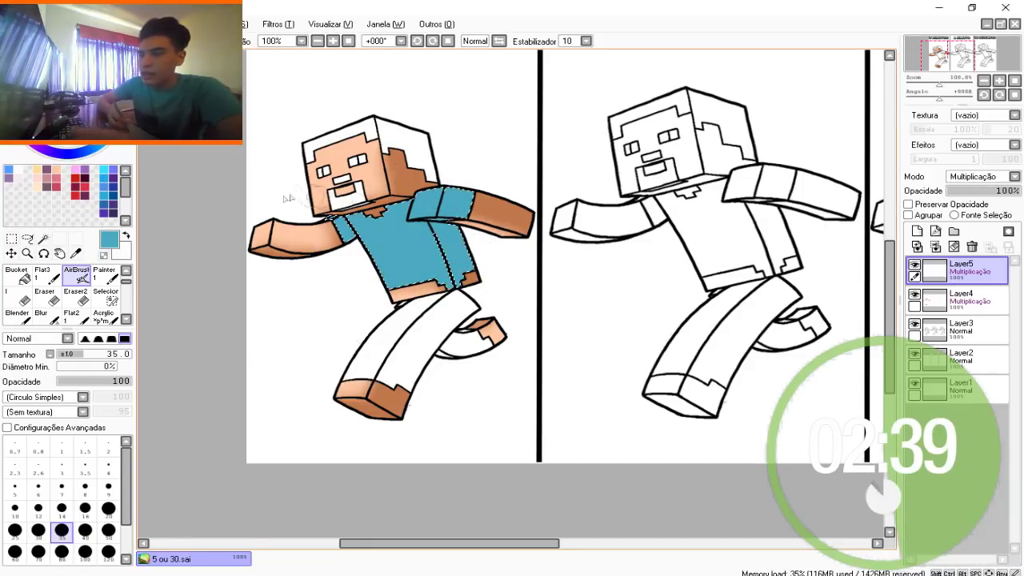
key("m")
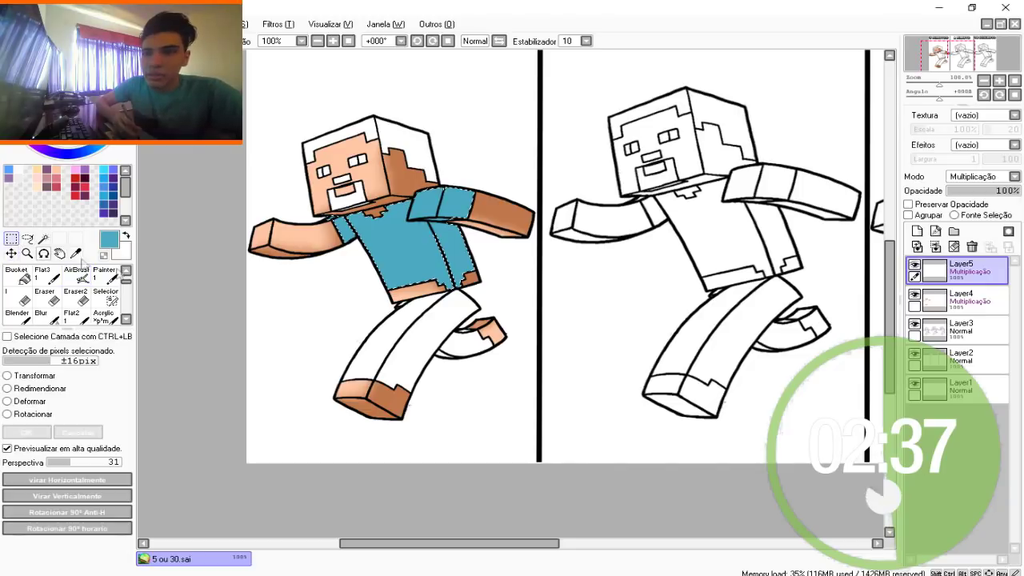
left_click(164, 273)
Add a new layer above the teal shirt layer and clip it with Agrupar
left_click(917, 231)
left_click(921, 215)
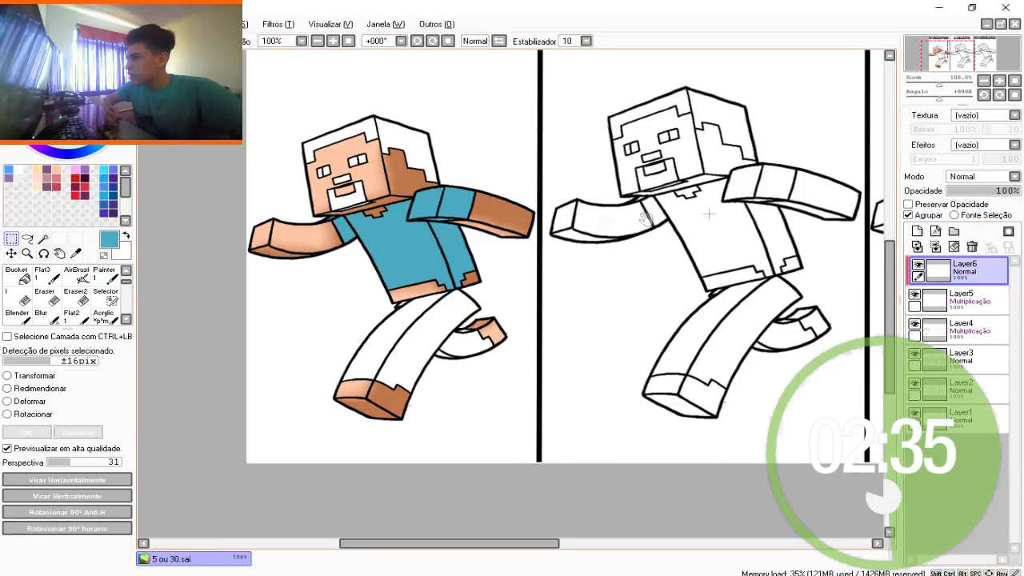
left_click_drag(709, 214, 656, 206)
Paint dark teal shadow over the shirt's side panel and the near sleeve's outer part with the AirBrush at size 20
left_click(77, 274)
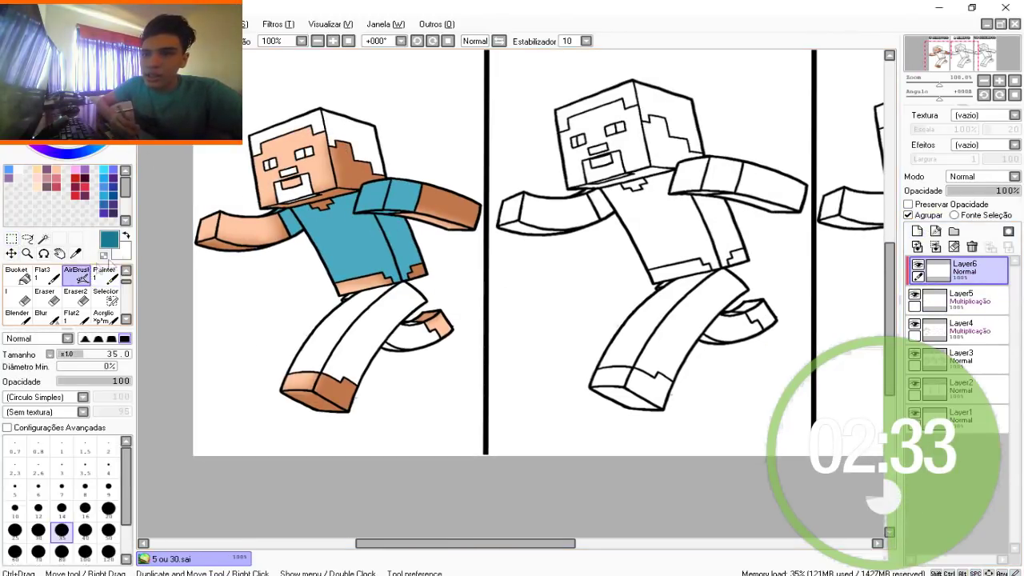
key("bracketleft")
key("bracketleft")
mouse_move(396, 228)
left_mouse_down()
mouse_move(419, 260)
mouse_move(393, 226)
left_mouse_up()
left_click_drag(402, 189, 406, 193)
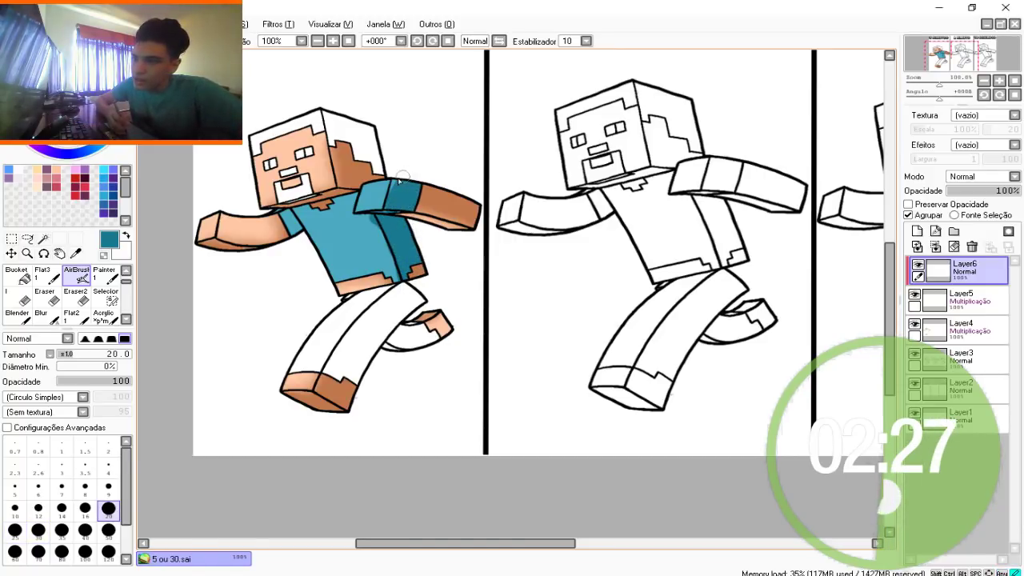
Shade the near sleeve's lower edge, far sleeve and upper shirt front in dark teal, and blur the shadow edges at size 20
left_click_drag(356, 200, 376, 215)
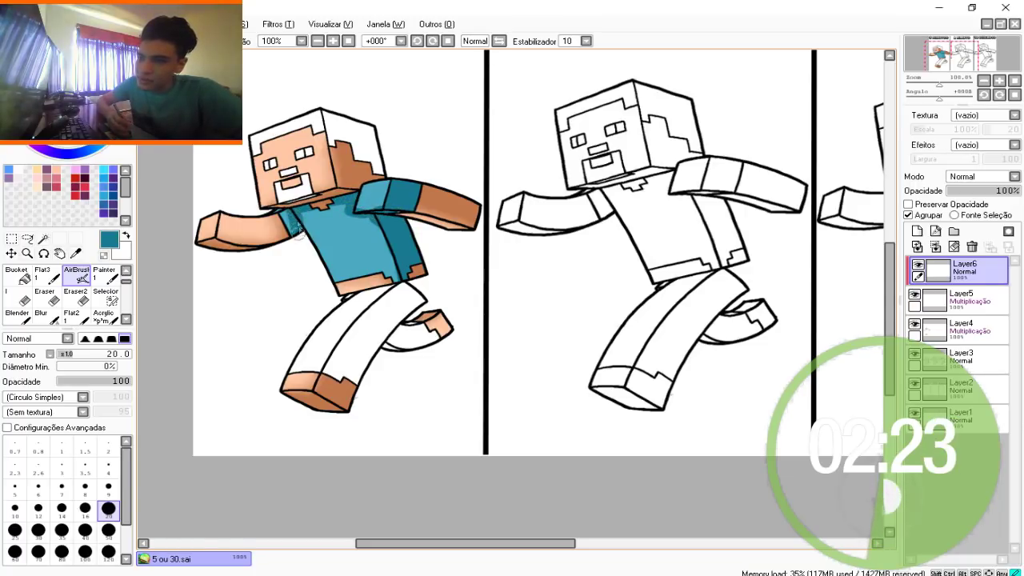
mouse_move(321, 218)
left_mouse_down()
mouse_move(392, 220)
mouse_move(342, 232)
left_mouse_up()
left_click(50, 316)
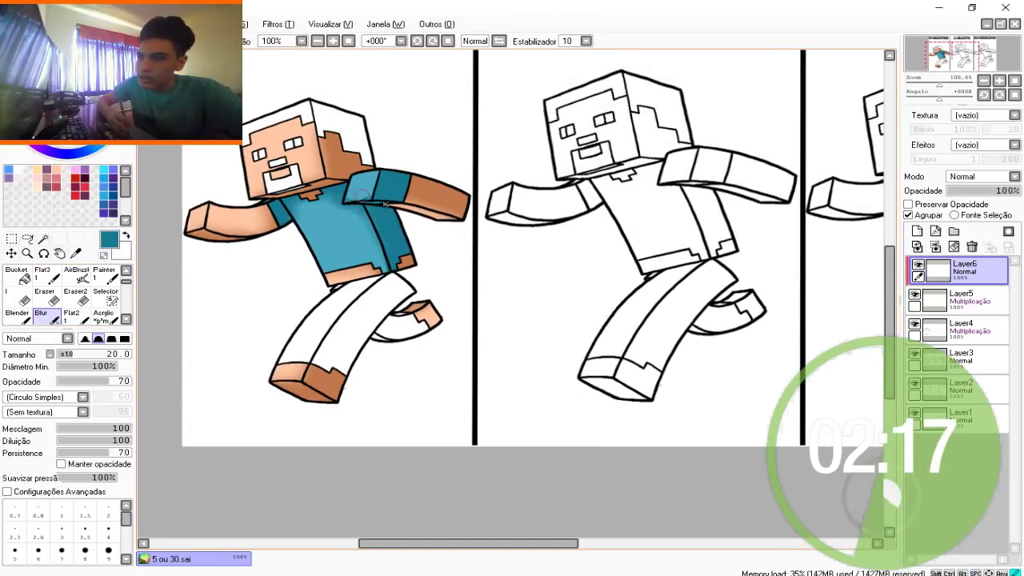
left_click_drag(384, 141, 408, 124)
Paint a thin white highlight along the outer edge of the shirt front with the AirBrush at size 7
left_click(38, 177)
left_click(77, 275)
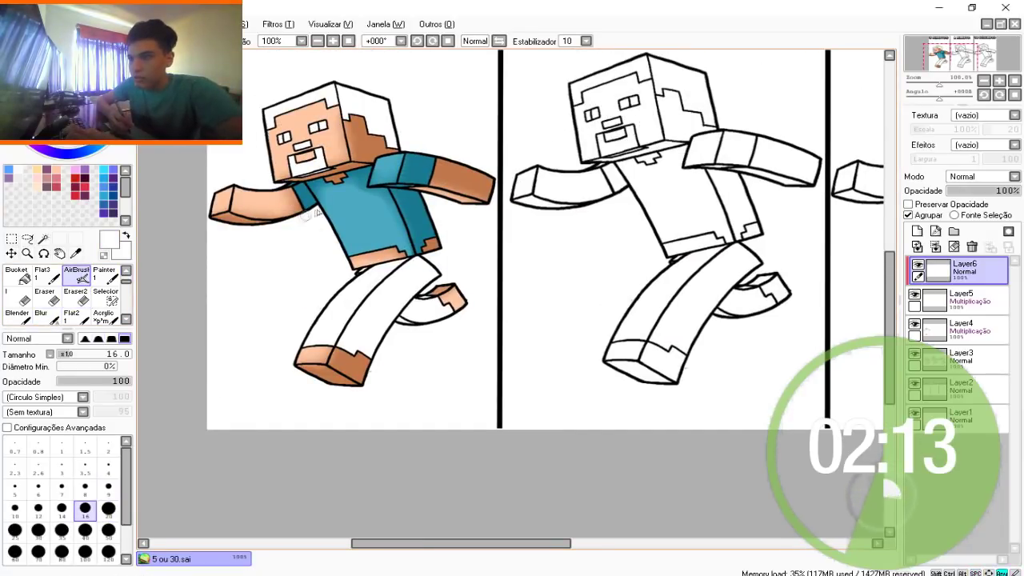
key("bracketleft")
key("bracketleft")
key("bracketleft")
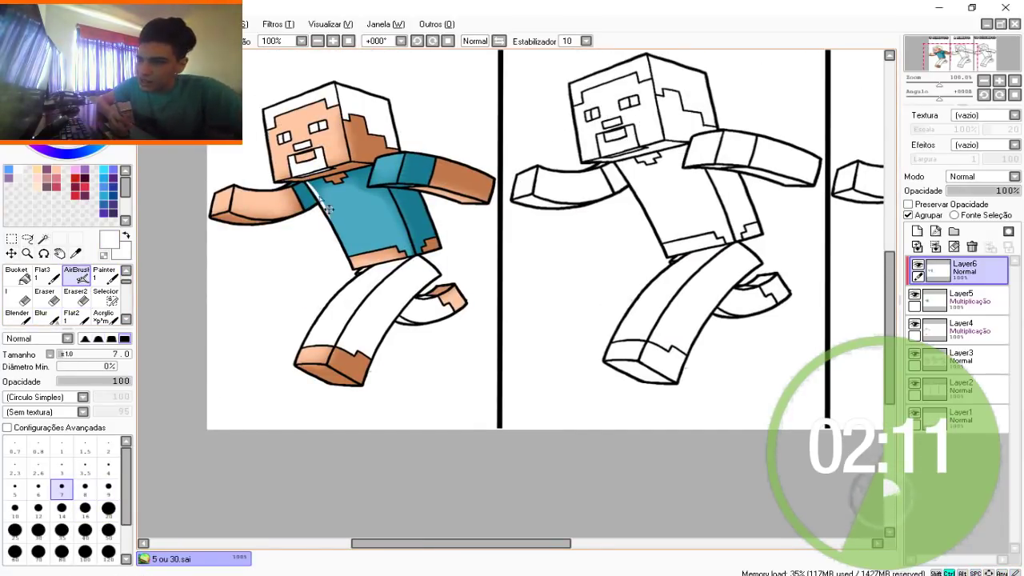
left_click_drag(316, 192, 339, 230)
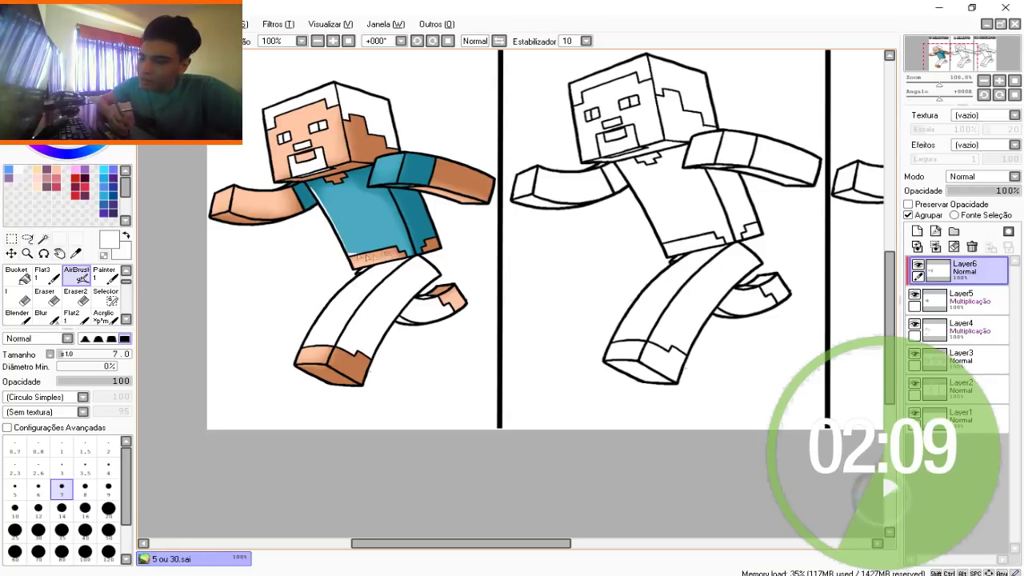
Soften the white shirt highlights with the Blur brush at size 20
left_click(46, 297)
left_click(47, 317)
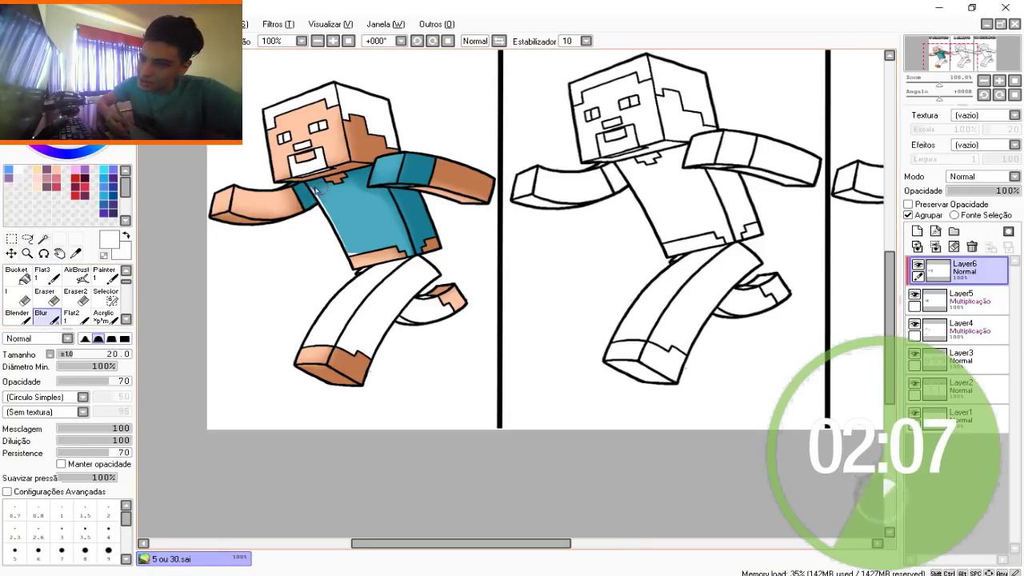
scroll(360, 225, "up", 3)
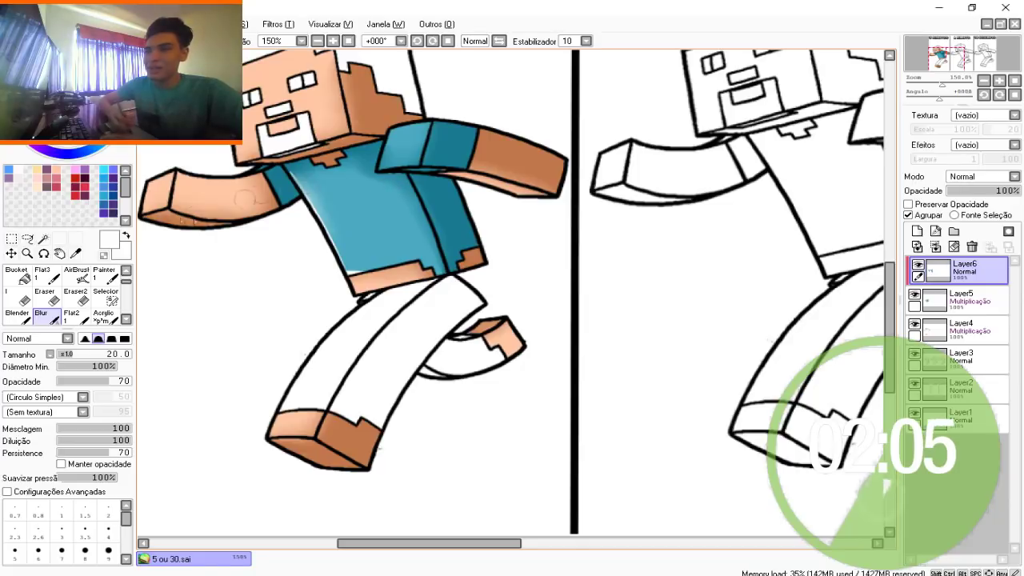
left_click(79, 274)
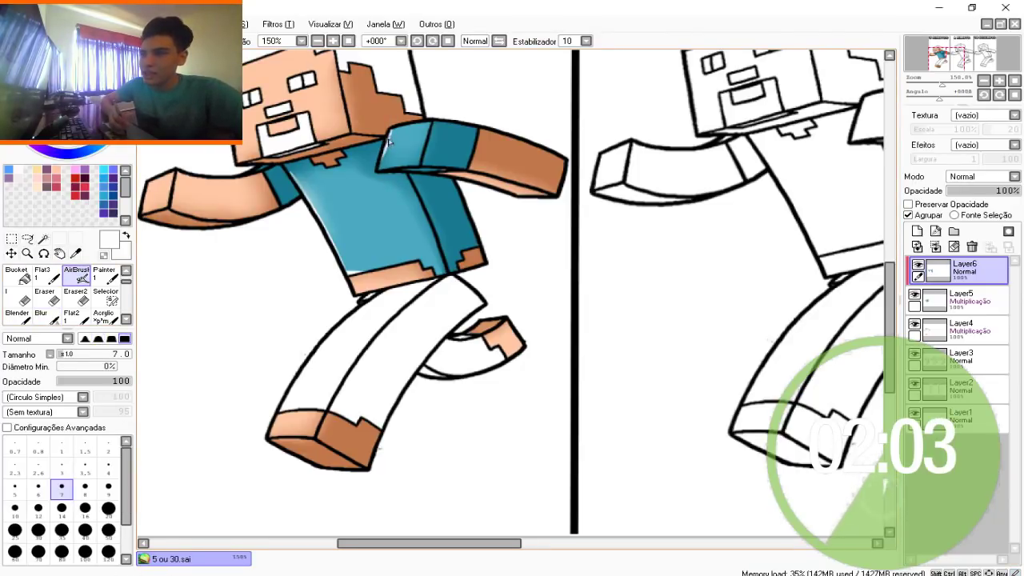
Merge the clipped shirt shading layer into Layer5 and add a new top layer in Multiplicação mode
scroll(596, 349, "down", 3)
left_click(935, 231)
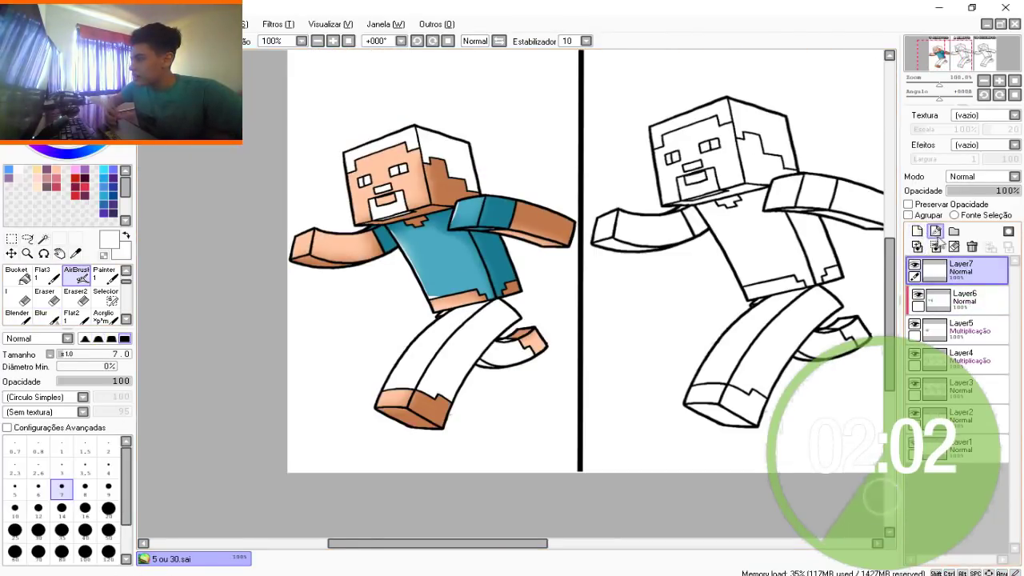
left_click(952, 300)
left_click(954, 247)
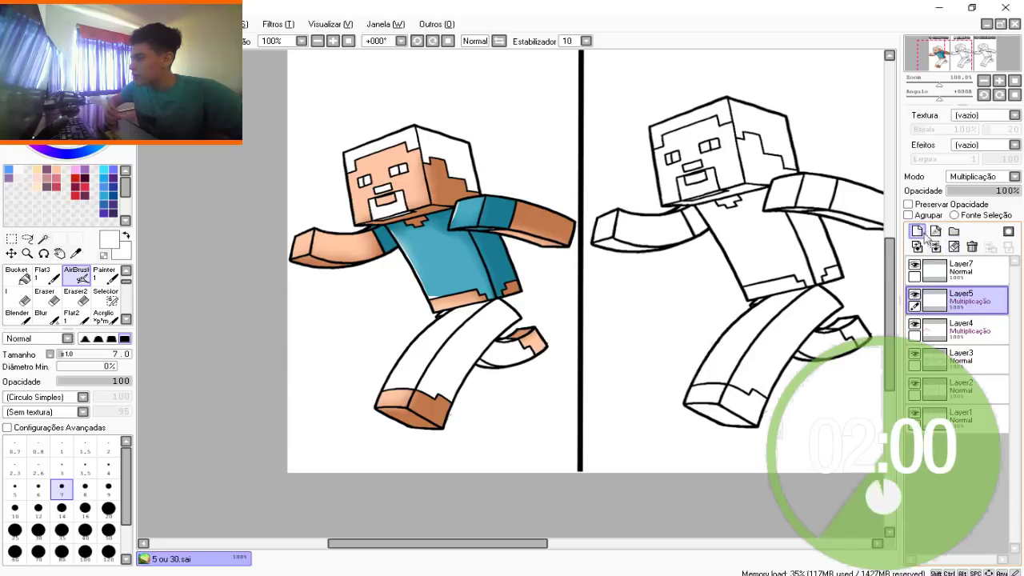
left_click(960, 270)
left_click(983, 176)
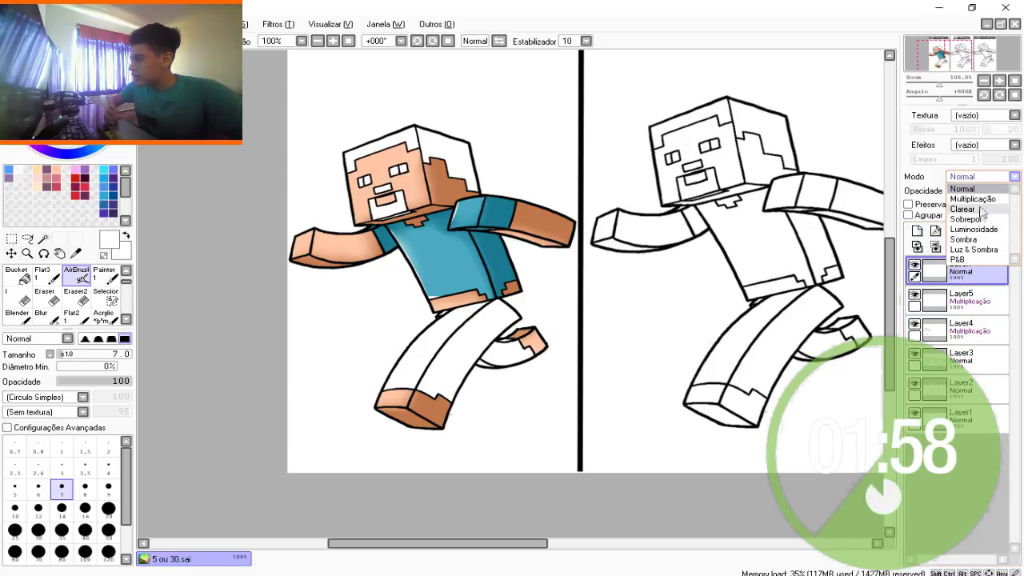
left_click(972, 199)
Select the first character's front hair, side hair and beard areas on Layer3 with the Magic Wand
double_click(44, 239)
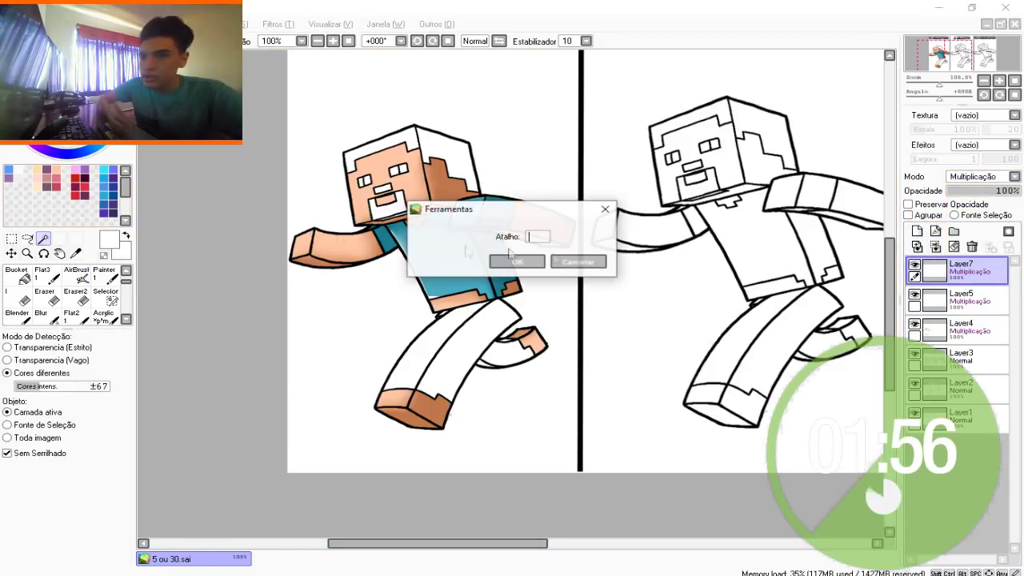
left_click(581, 263)
left_click(960, 359)
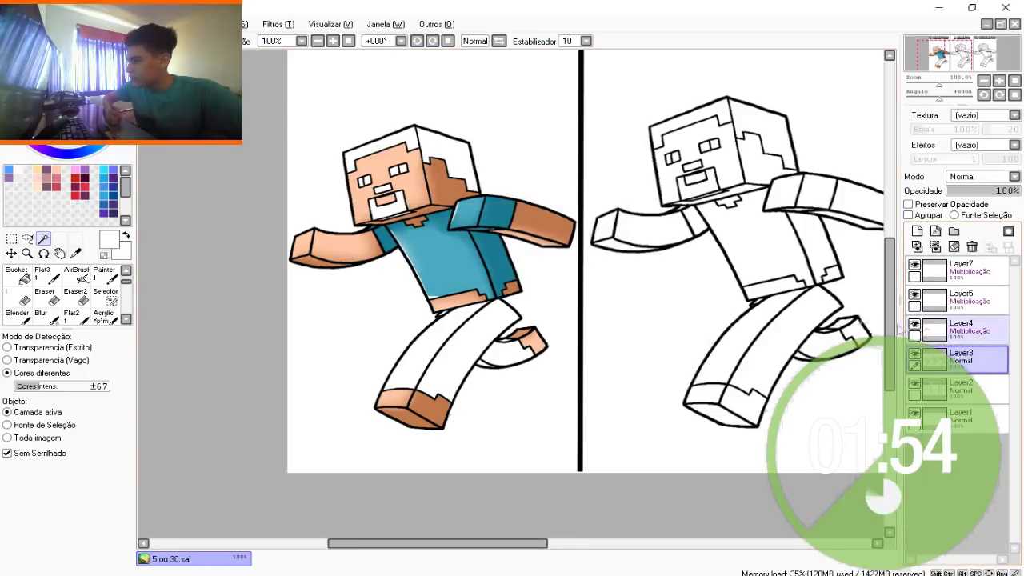
left_click(420, 149)
left_click(432, 152)
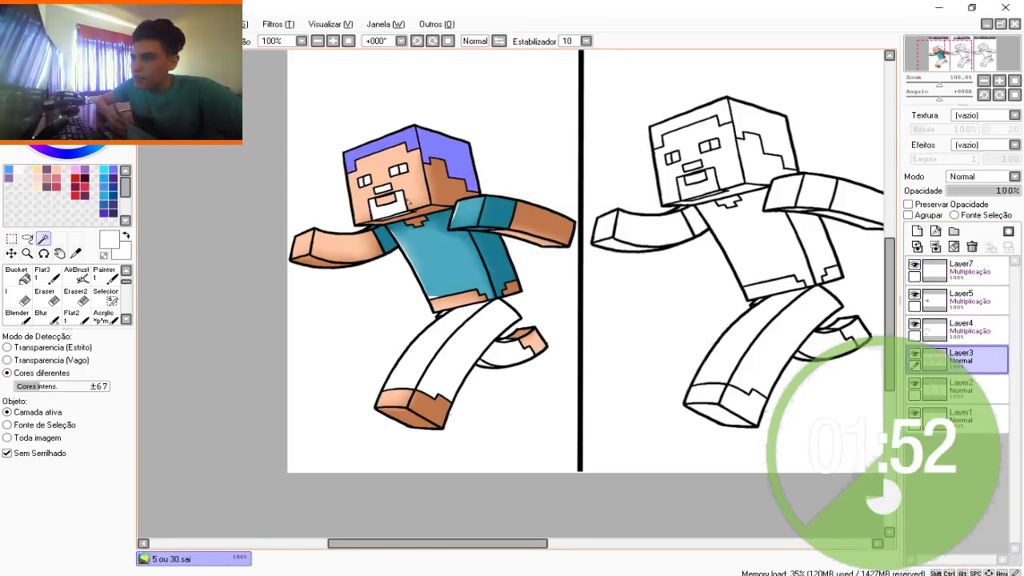
left_click(392, 211)
Add the thin strip under the beard to the selection with the Selection brush at size 7, and make Layer7 active
scroll(414, 219, "down", 1)
scroll(401, 212, "up", 4)
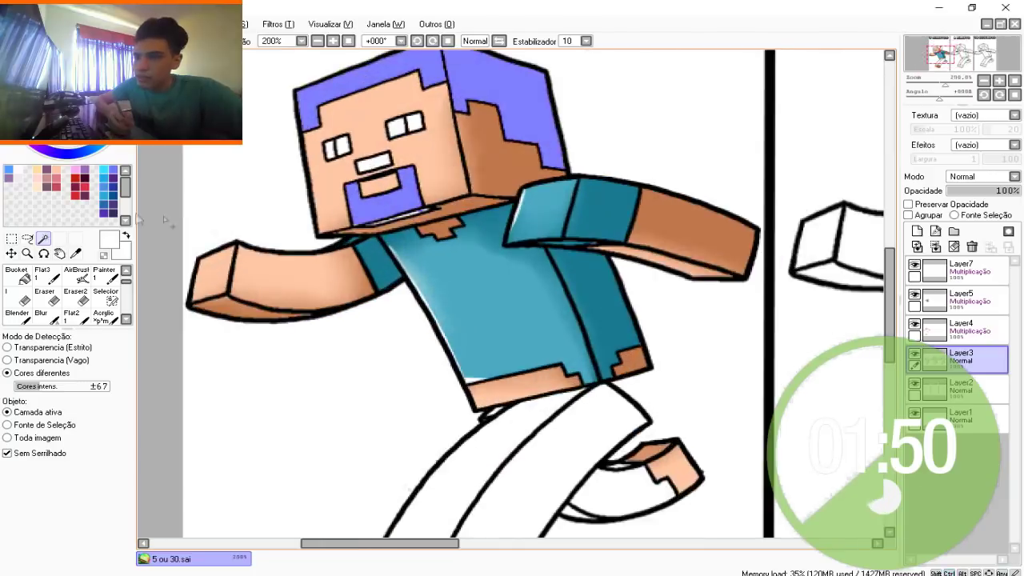
left_click(105, 297)
scroll(322, 187, "up", 1)
mouse_move(321, 187)
left_mouse_down()
mouse_move(270, 201)
mouse_move(317, 200)
mouse_move(404, 169)
left_mouse_up()
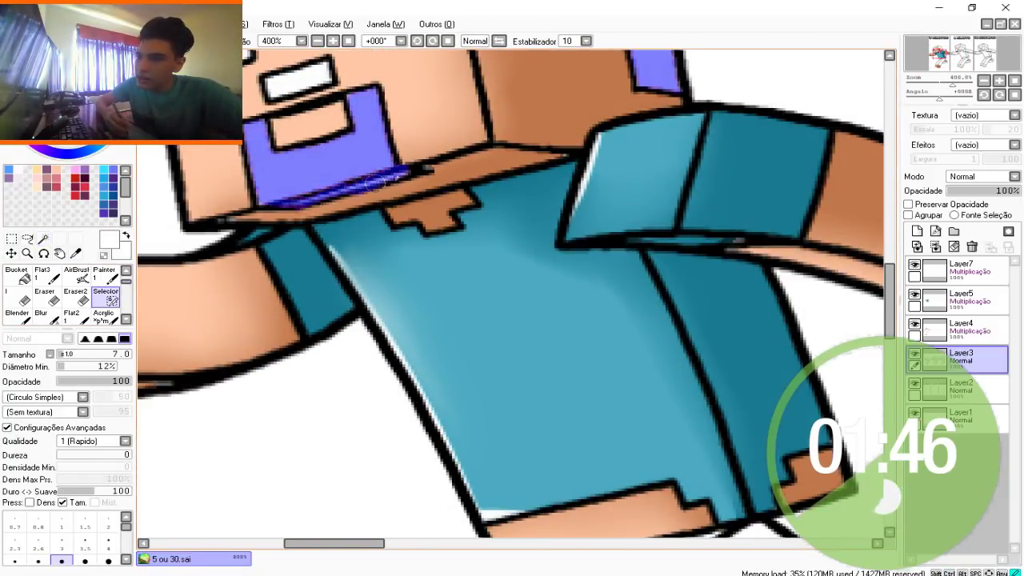
scroll(725, 198, "down", 1)
left_click(960, 271)
left_click(917, 231)
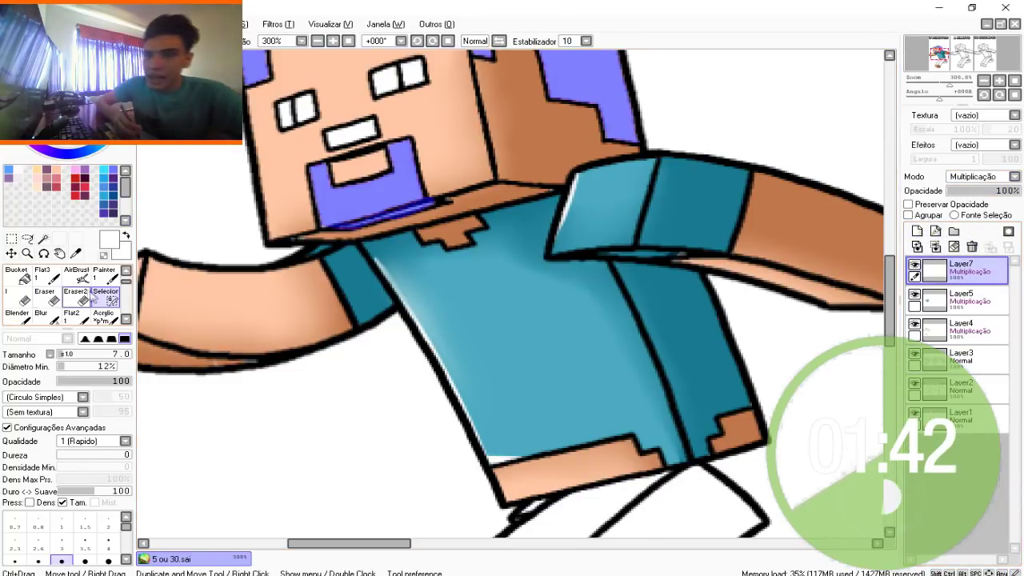
Paint the first character's hair dark grey inside the selection with an enlarged AirBrush
left_click(77, 277)
scroll(224, 258, "down", 1)
left_click(45, 118)
left_click(43, 125)
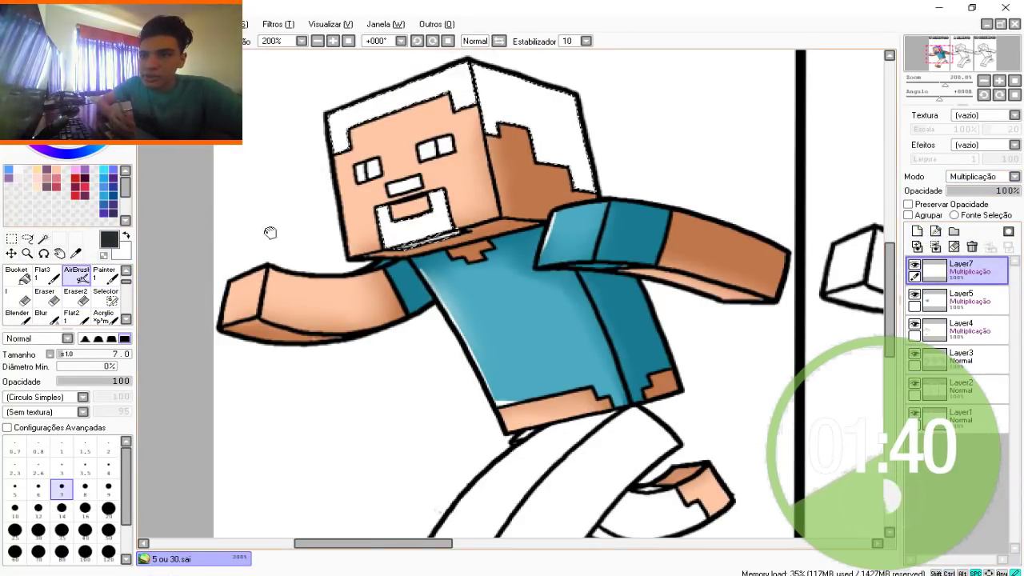
left_click_drag(264, 229, 184, 237)
key("bracketright")
key("bracketright")
key("bracketright")
key("bracketright")
key("bracketright")
mouse_move(275, 121)
left_mouse_down()
mouse_move(256, 98)
mouse_move(268, 166)
mouse_move(387, 62)
mouse_move(406, 116)
mouse_move(424, 92)
mouse_move(492, 164)
mouse_move(436, 92)
mouse_move(503, 103)
left_mouse_up()
Paint the selected beard dark grey with a larger AirBrush and clear the selection
key("bracketright")
key("bracketright")
key("bracketright")
key("bracketright")
key("bracketright")
mouse_move(276, 223)
left_mouse_down()
mouse_move(298, 214)
mouse_move(311, 224)
mouse_move(352, 227)
left_mouse_up()
scroll(203, 202, "down", 2)
key("m")
key("ctrl+d")
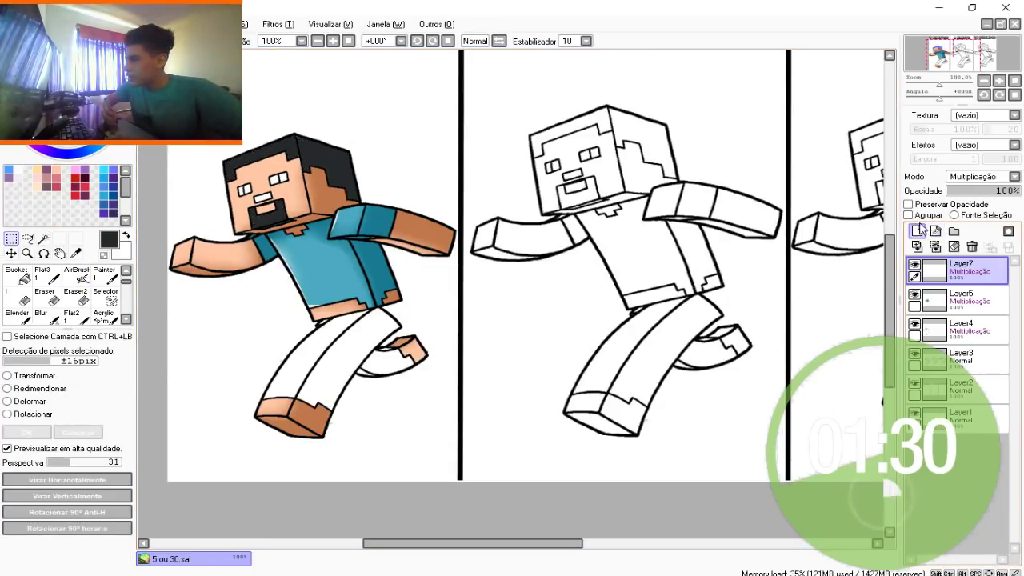
Add a new layer clipped to Layer7 and shade the hair and beard with a slightly lighter grey AirBrush
left_click(934, 230)
left_click(908, 215)
left_click(77, 273)
mouse_move(227, 164)
left_mouse_down()
mouse_move(258, 143)
mouse_move(281, 182)
mouse_move(280, 135)
left_mouse_up()
mouse_move(270, 221)
left_mouse_down()
mouse_move(304, 204)
mouse_move(236, 216)
mouse_move(313, 198)
mouse_move(292, 217)
left_mouse_up()
mouse_move(292, 252)
left_mouse_down()
mouse_move(282, 269)
mouse_move(312, 249)
left_mouse_up()
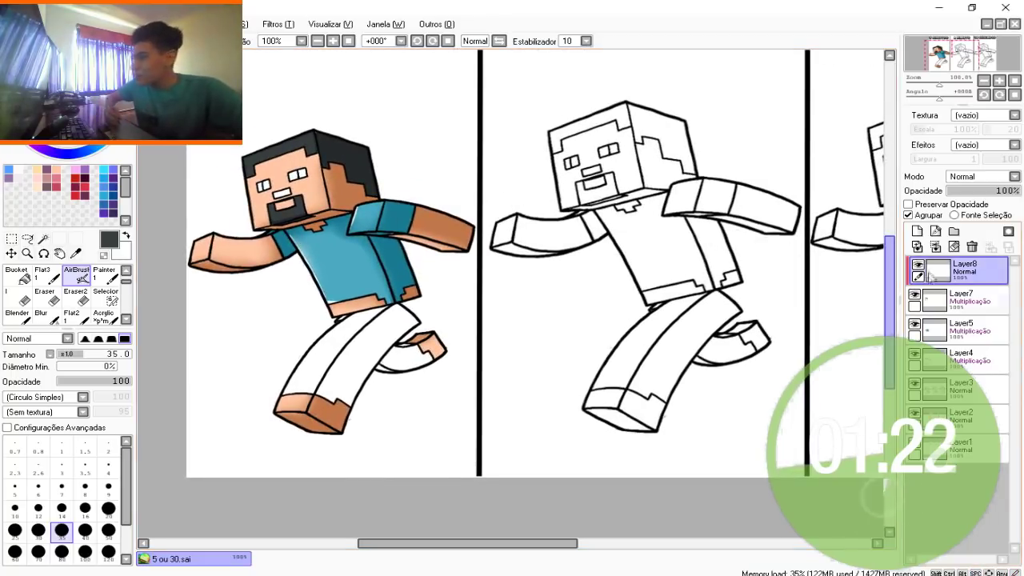
Add a new top layer and merge the clipped hair shading layer into Layer7
left_click(918, 232)
left_click(945, 298)
left_click(936, 246)
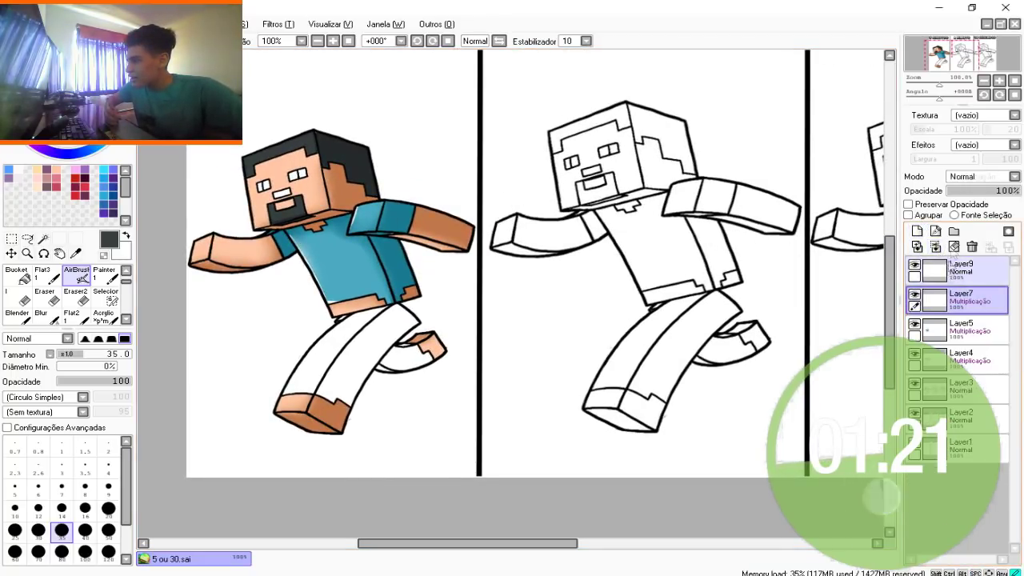
left_click(982, 176)
left_click(974, 230)
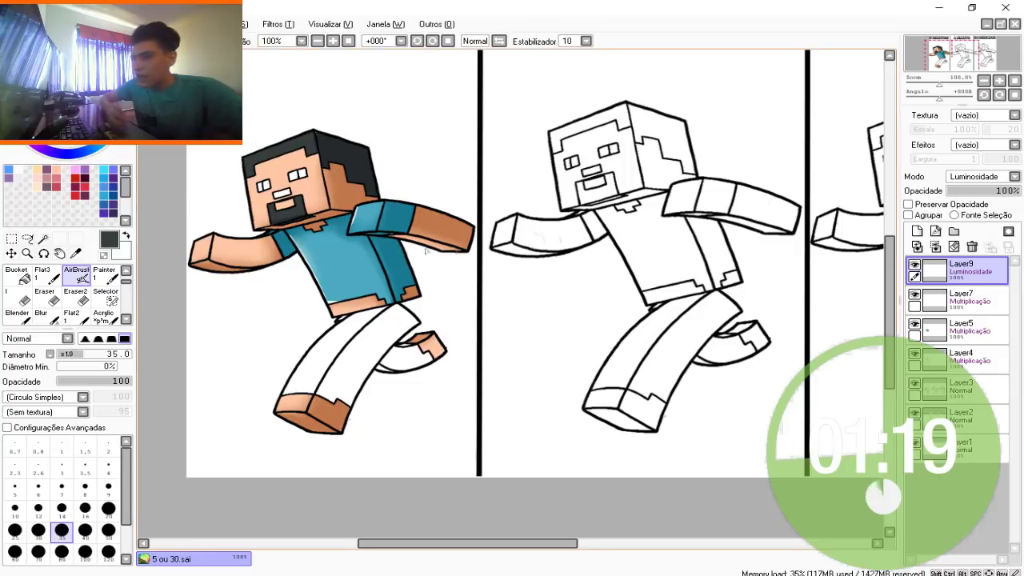
left_click(43, 238)
left_click(362, 361)
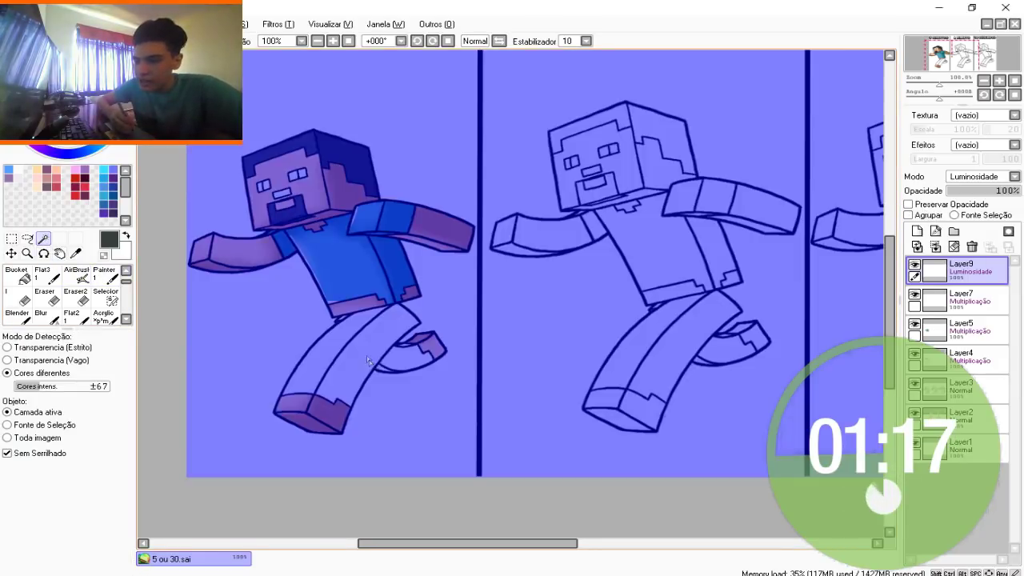
key("ctrl+z")
key("ctrl+z")
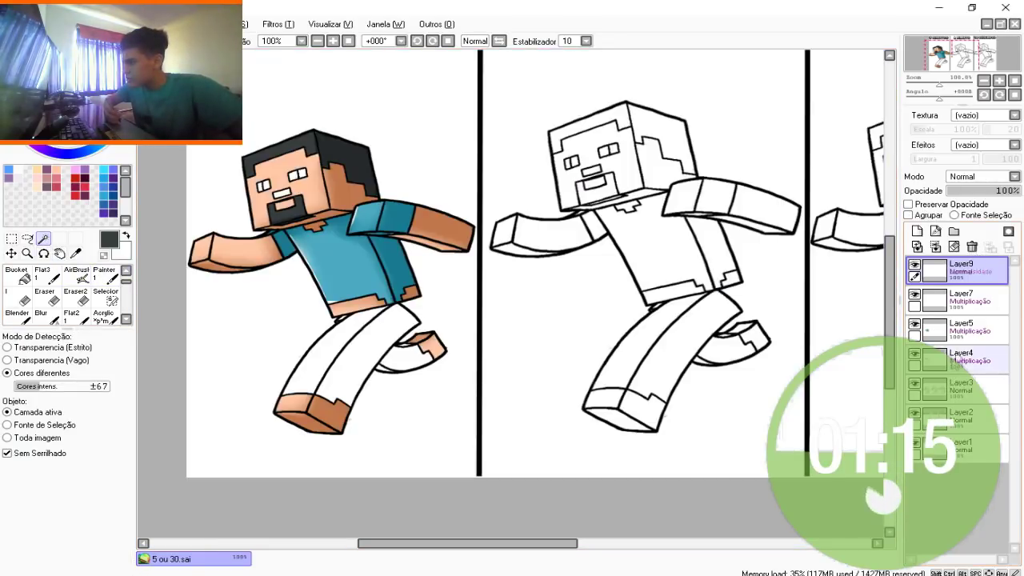
Set Layer9 to Multiplicação mode and select the first character's trouser areas on Layer3 with the Magic Wand
left_click(984, 176)
left_click(972, 196)
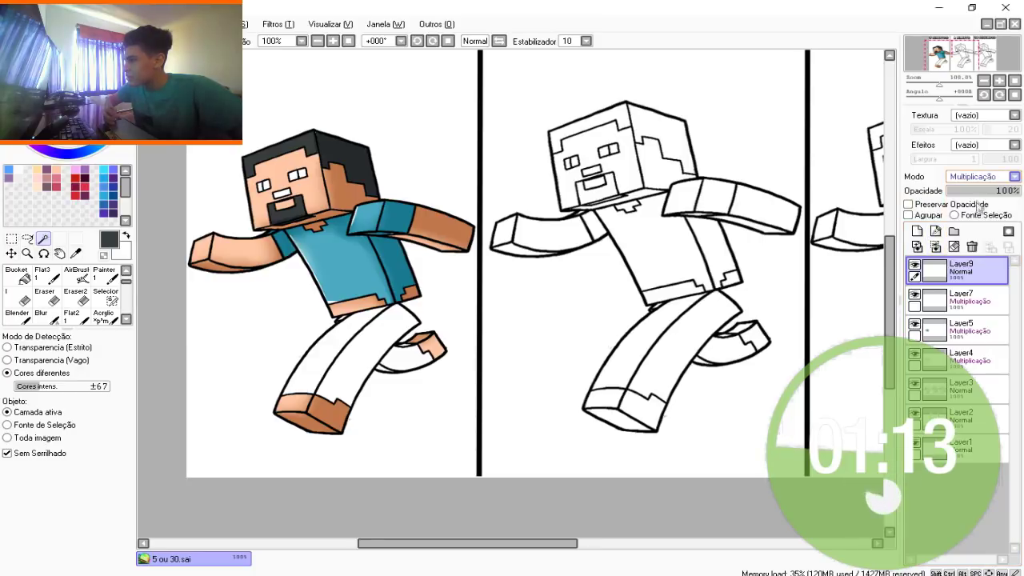
left_click(961, 390)
left_click(339, 353)
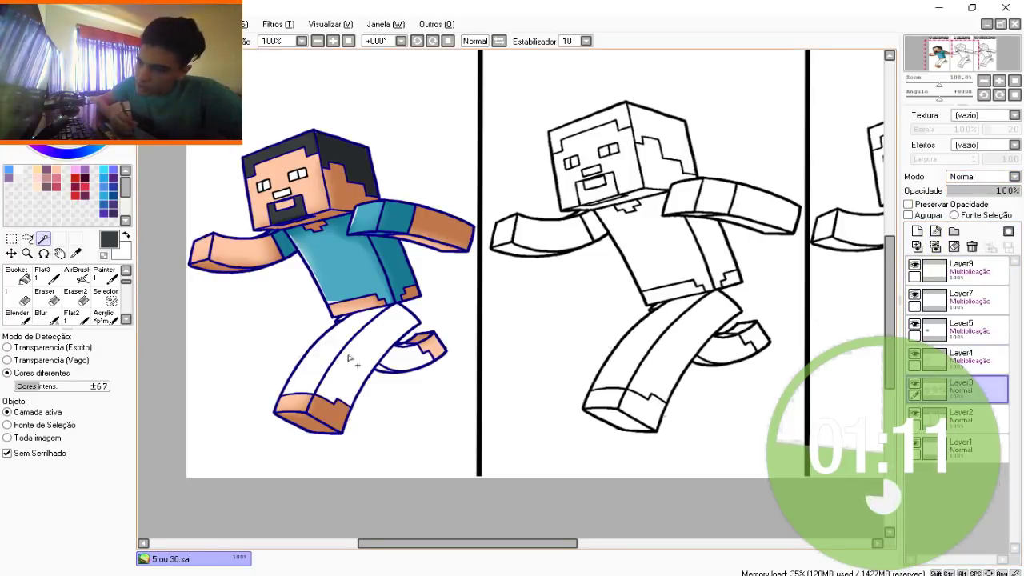
left_click(374, 356)
key("ctrl+z")
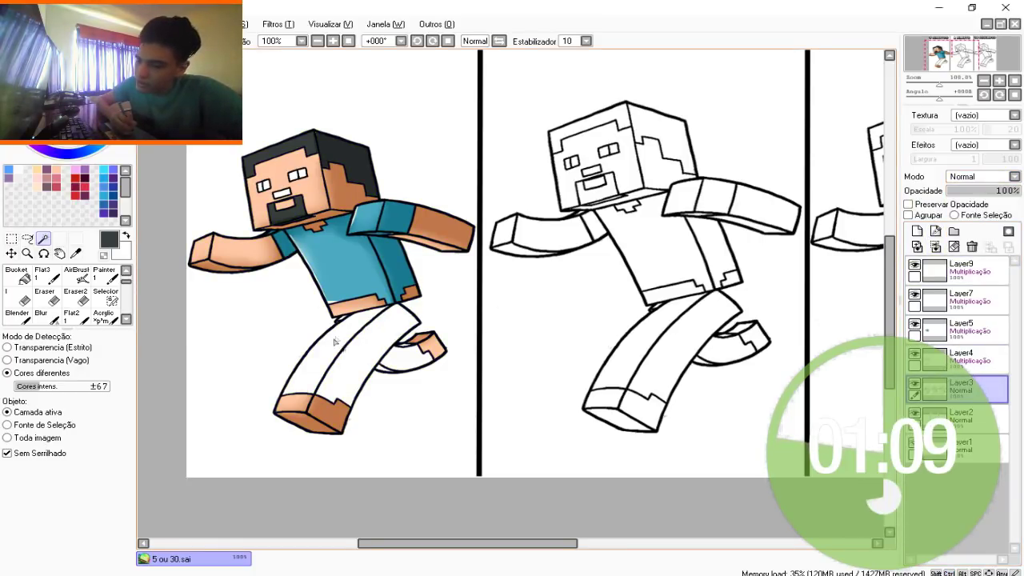
left_click(381, 365)
left_click(385, 365)
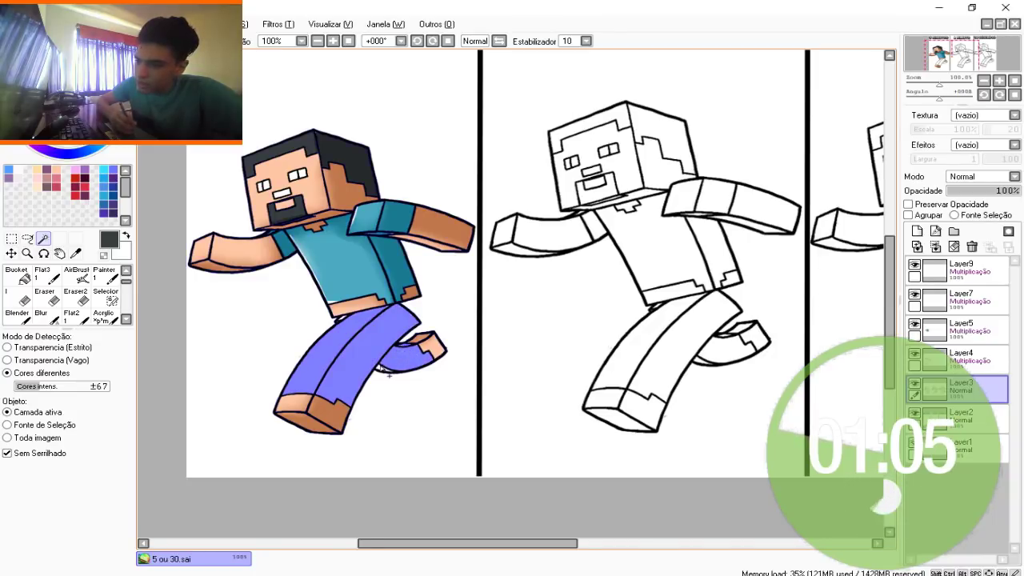
left_click(389, 373)
key("ctrl+z")
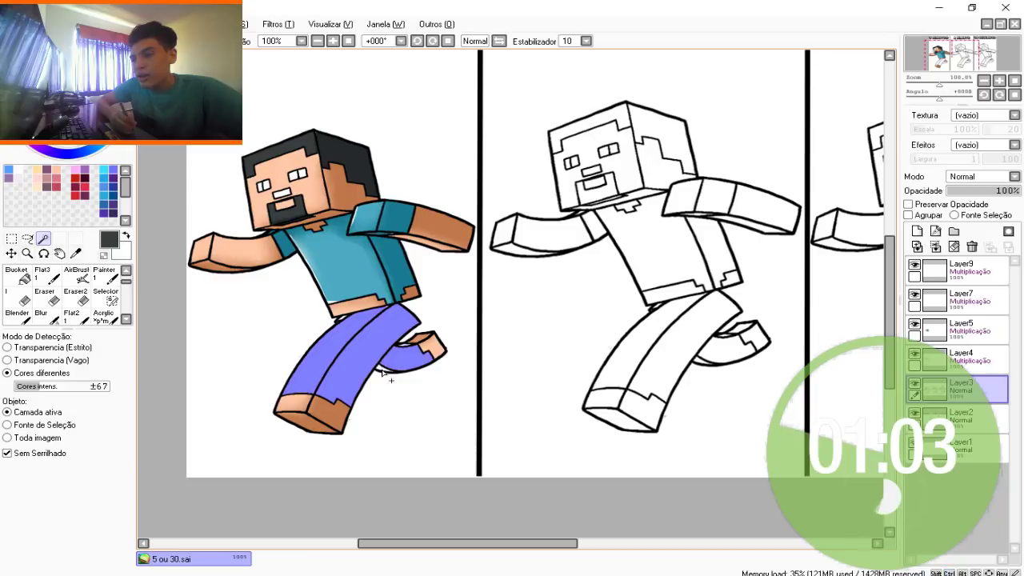
Add the small gaps at the waist and above the rear leg to the selection with the Selection brush at size 7, and make Layer9 active
scroll(391, 378, "up", 5)
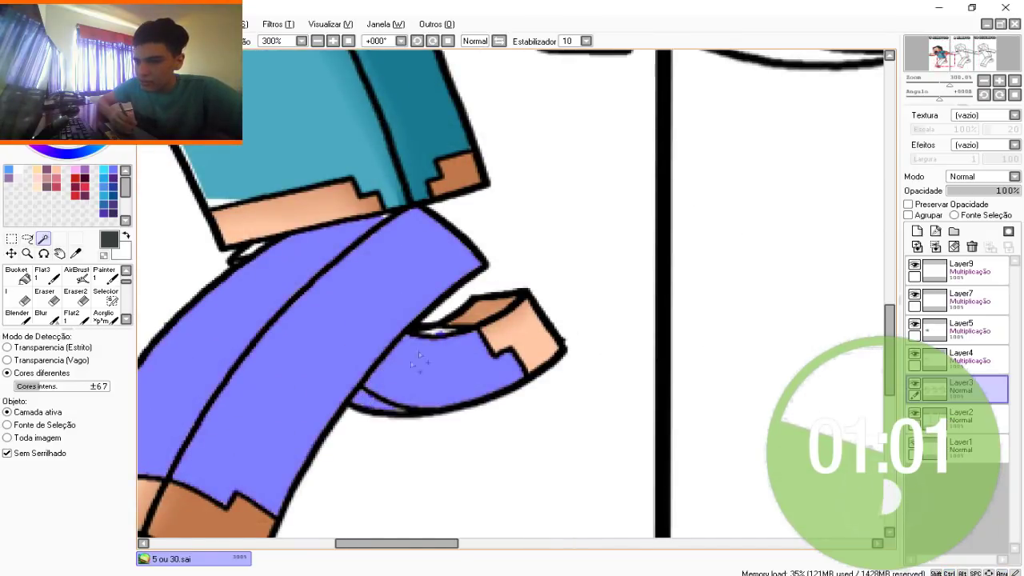
left_click(438, 336)
left_click(253, 252)
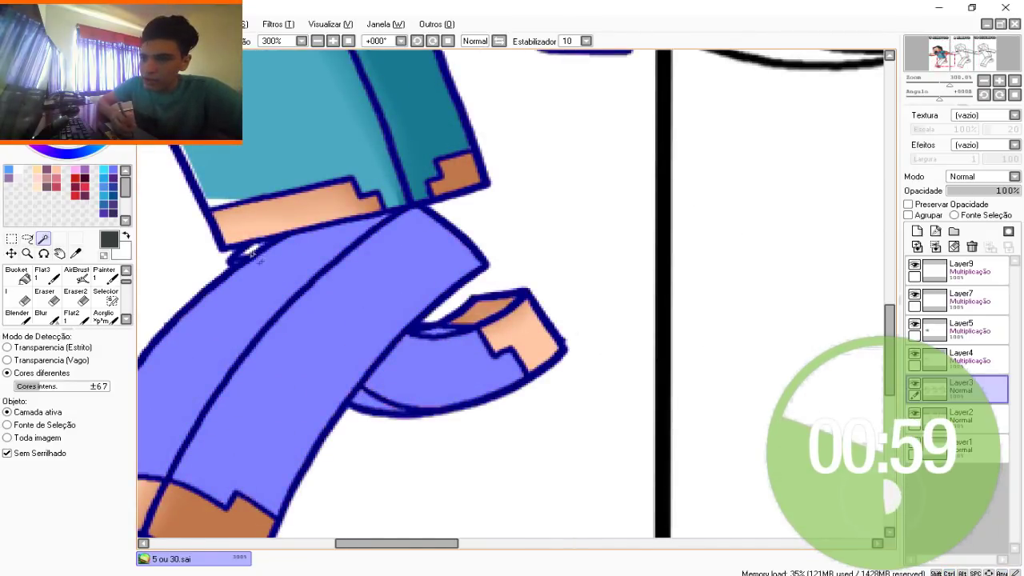
key("ctrl+d")
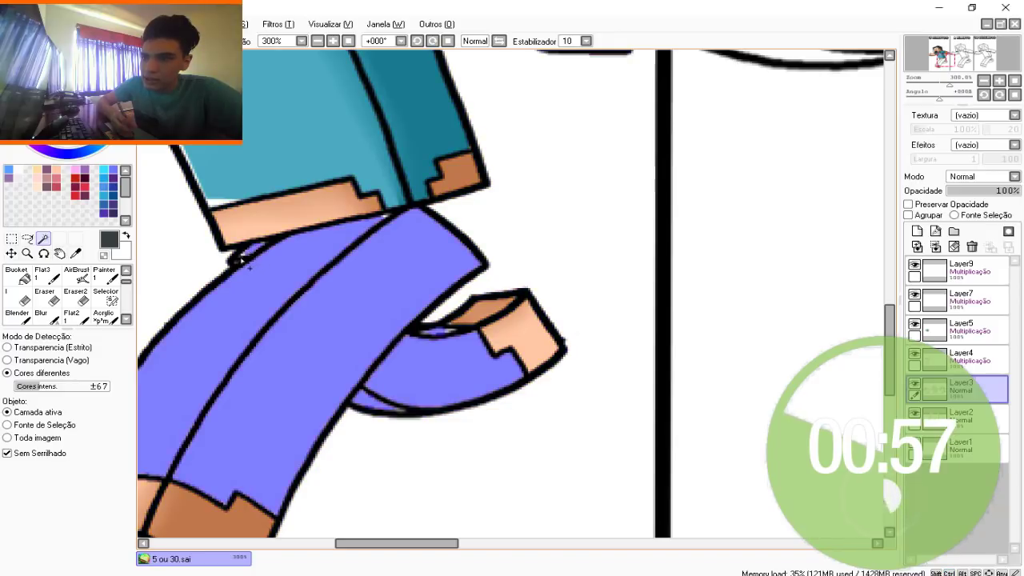
left_click(104, 294)
left_click_drag(239, 259, 276, 242)
mouse_move(427, 342)
left_mouse_down()
mouse_move(445, 332)
mouse_move(410, 329)
left_mouse_up()
scroll(407, 335, "down", 2)
left_click(936, 275)
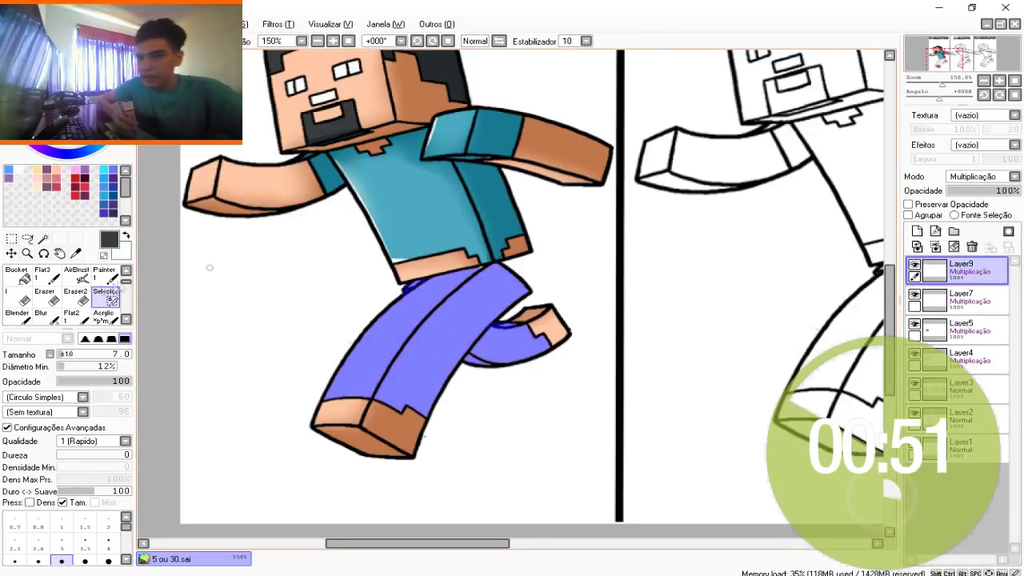
Paint the selected trousers dark grey with the AirBrush at size 60 and clear the selection
left_click(77, 274)
scroll(360, 300, "down", 1)
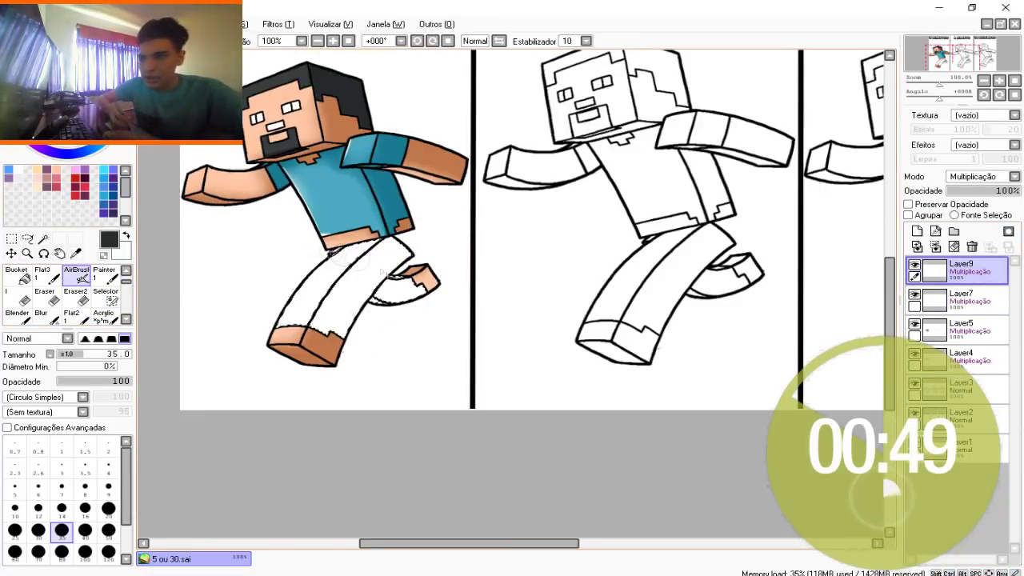
key("bracketright")
key("bracketright")
key("bracketright")
left_click_drag(302, 272, 304, 308)
mouse_move(328, 246)
left_mouse_down()
mouse_move(356, 276)
mouse_move(397, 256)
mouse_move(412, 308)
mouse_move(449, 304)
left_mouse_up()
left_click(12, 239)
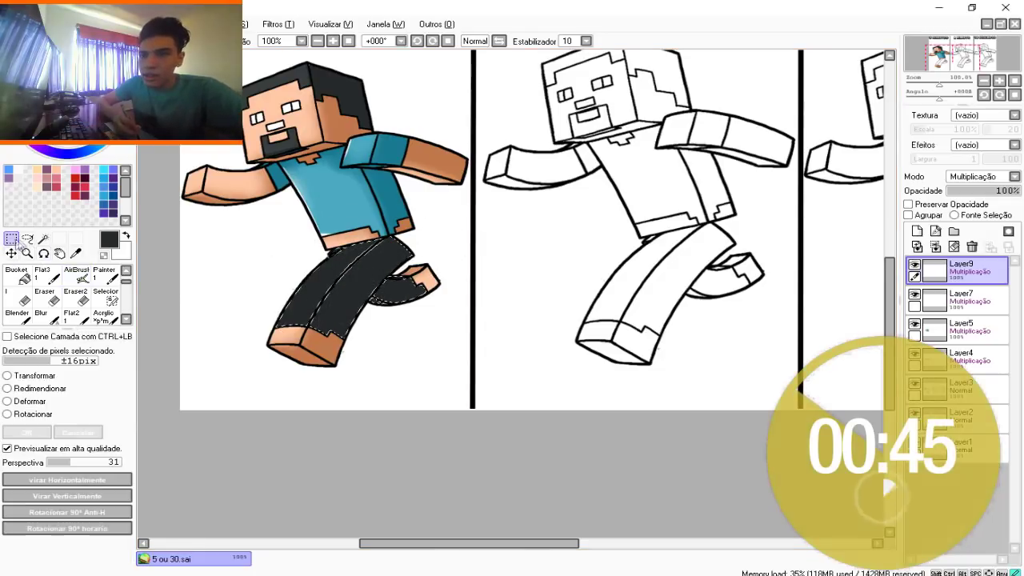
left_click(168, 266)
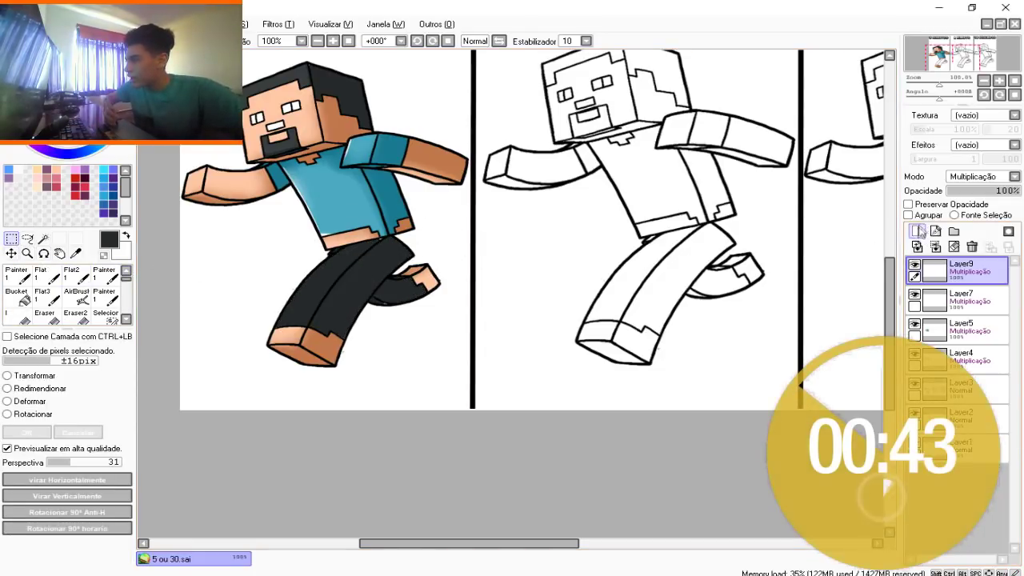
Add a new layer in Normal mode clipped to Layer9
left_click(917, 231)
left_click(908, 215)
left_click(972, 176)
left_click(963, 189)
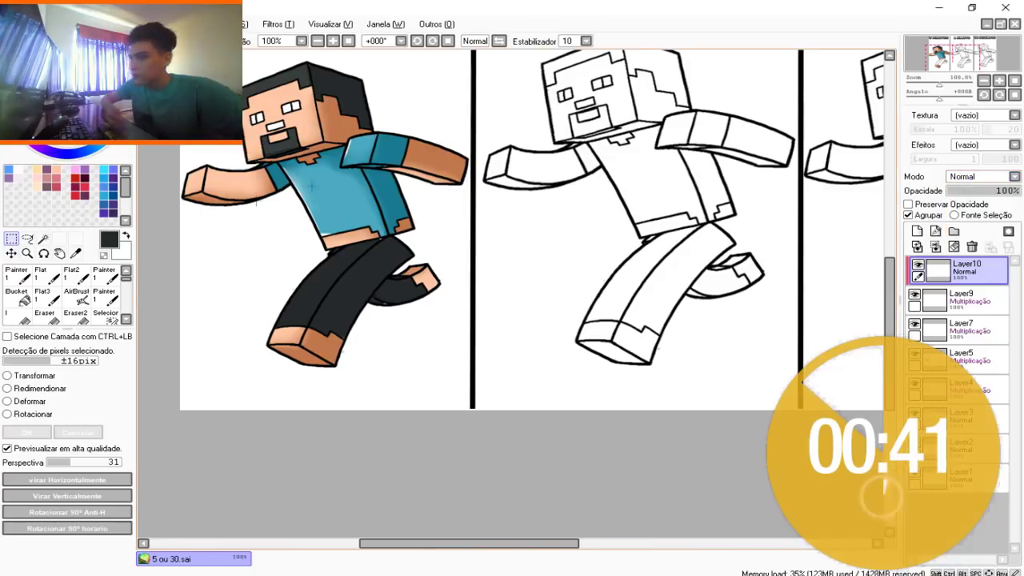
Shade both trouser legs on the clipped layer with the AirBrush at size 60
left_click(77, 294)
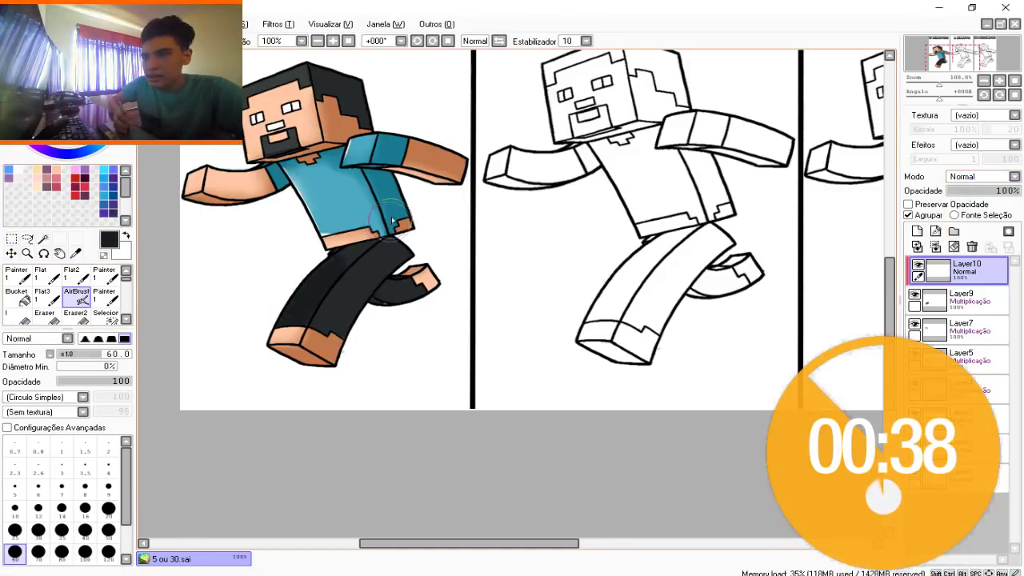
key("ctrl+z")
left_click_drag(389, 250, 302, 383)
left_click_drag(377, 291, 440, 278)
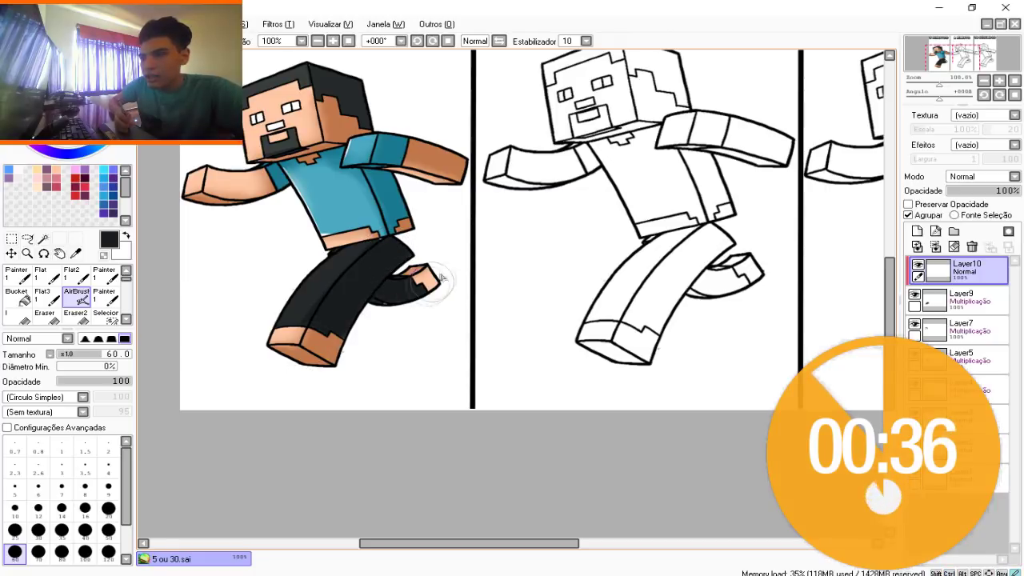
left_click_drag(268, 197, 278, 241)
left_click(12, 239)
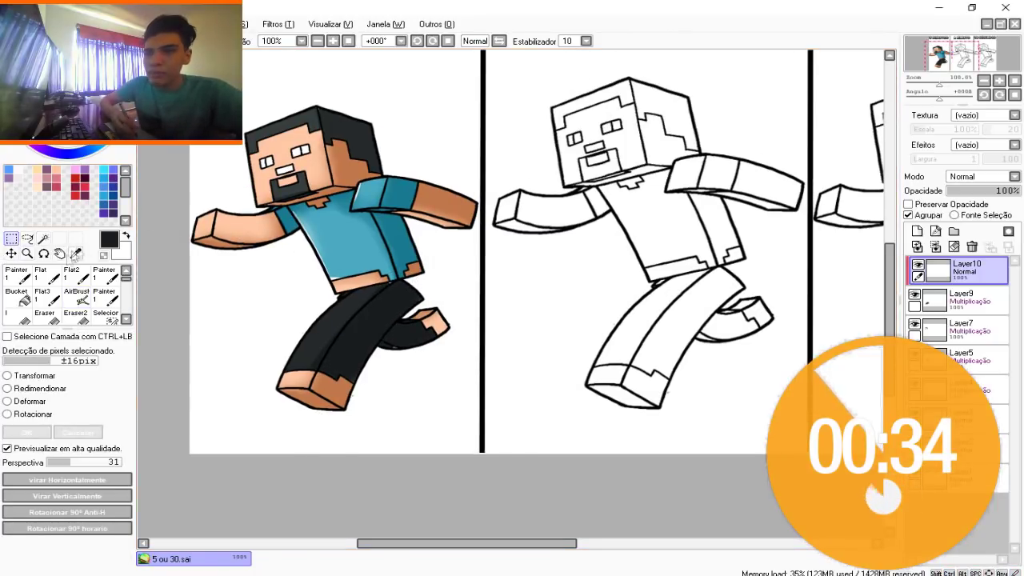
Add a new top layer in Multiplicação mode and paint both irises bright green with the AirBrush at size 5
left_click(918, 232)
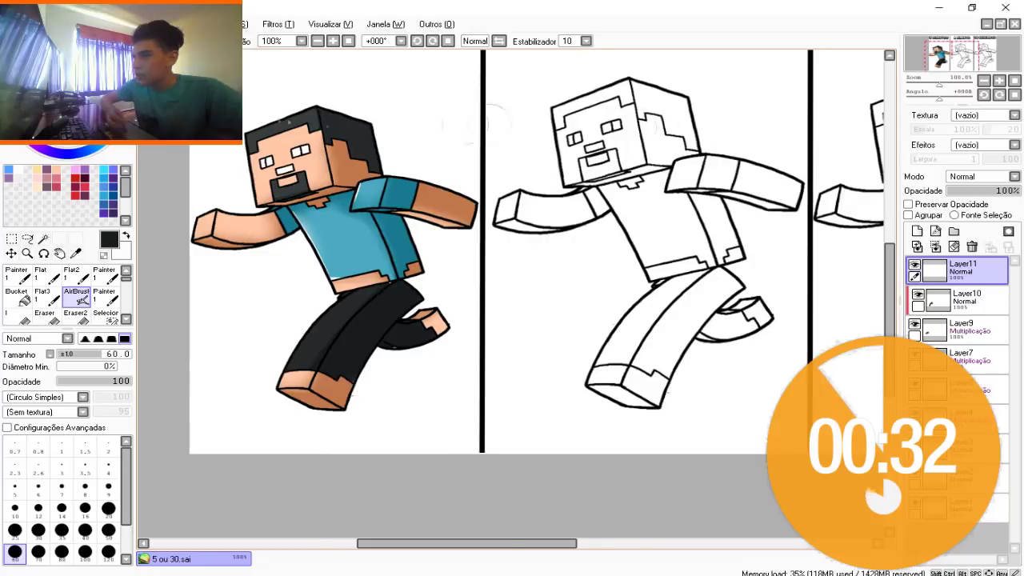
scroll(271, 141, "up", 4)
left_click_drag(84, 112, 94, 91)
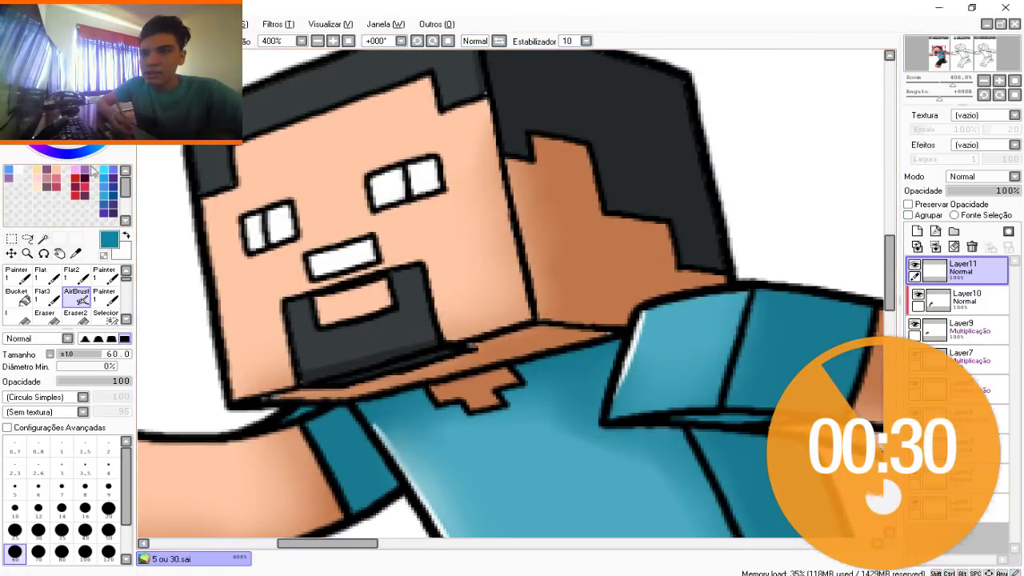
left_click_drag(105, 141, 119, 120)
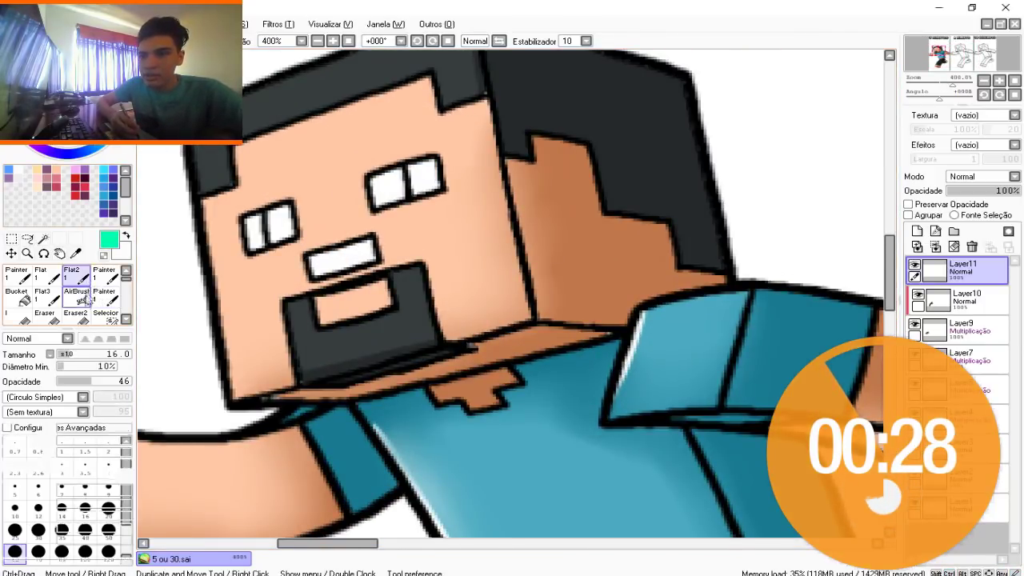
left_click(108, 530)
left_click(14, 489)
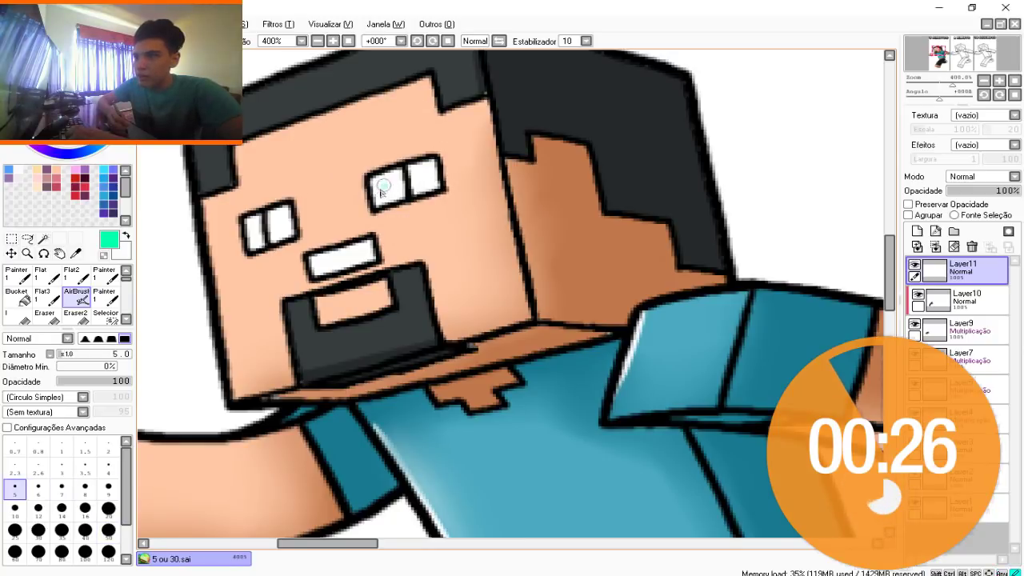
left_click_drag(375, 198, 387, 186)
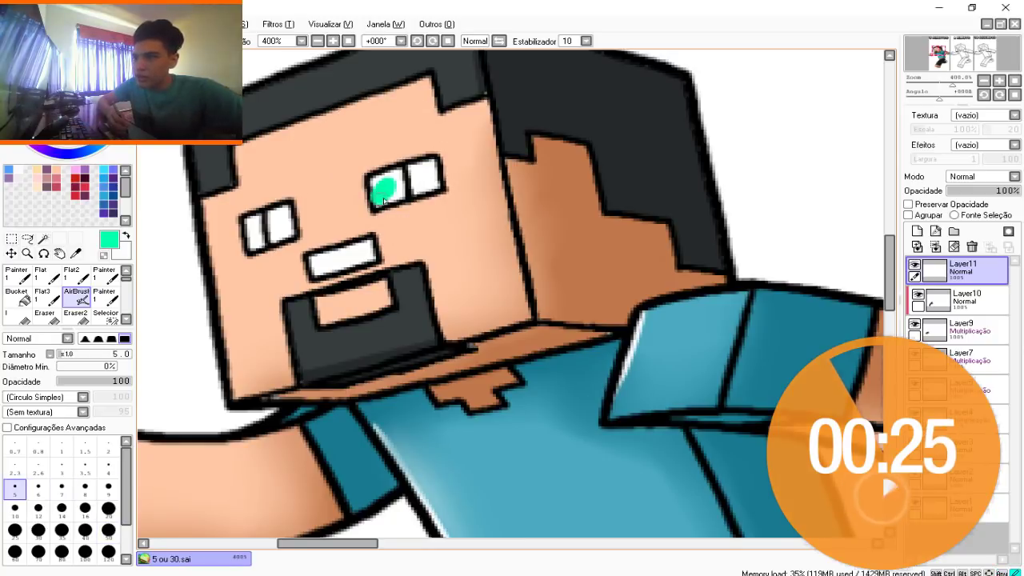
left_click(983, 176)
left_click(972, 192)
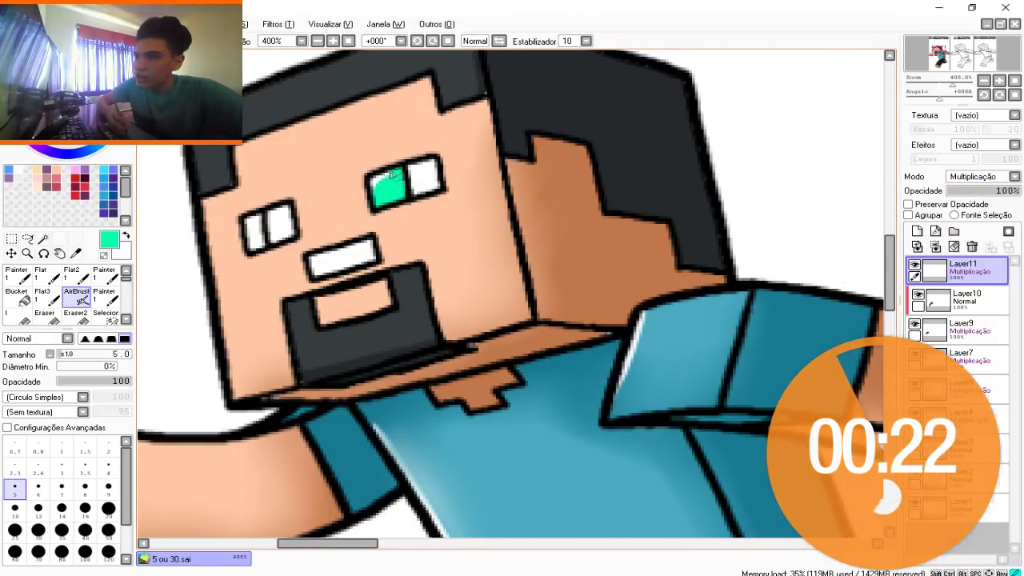
left_click_drag(395, 174, 384, 198)
mouse_move(264, 210)
left_mouse_down()
mouse_move(280, 236)
mouse_move(282, 211)
left_mouse_up()
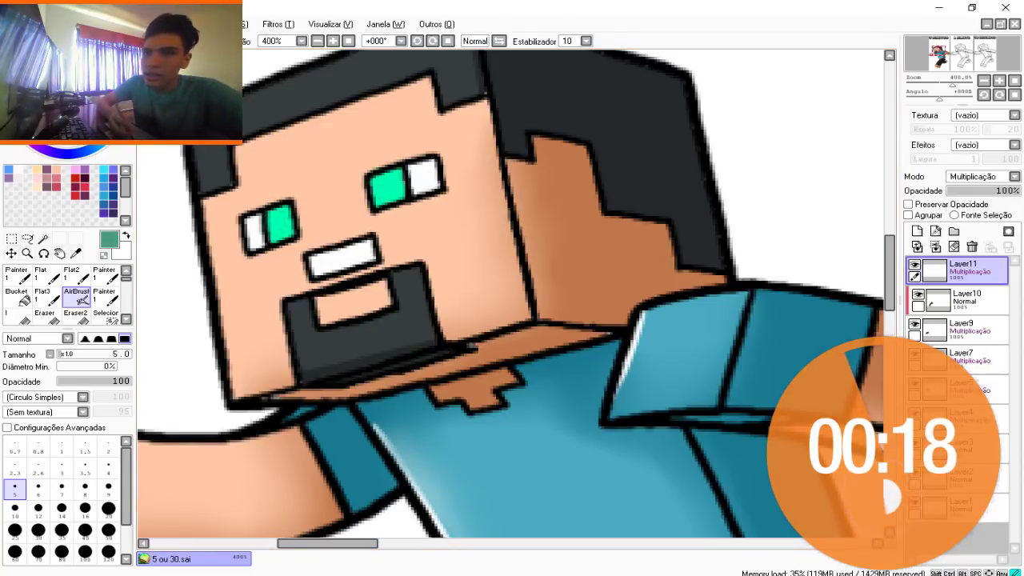
Shade the outer white part of each eye grey with the AirBrush at size 5
left_click_drag(250, 240, 253, 246)
left_click(262, 209, "alt")
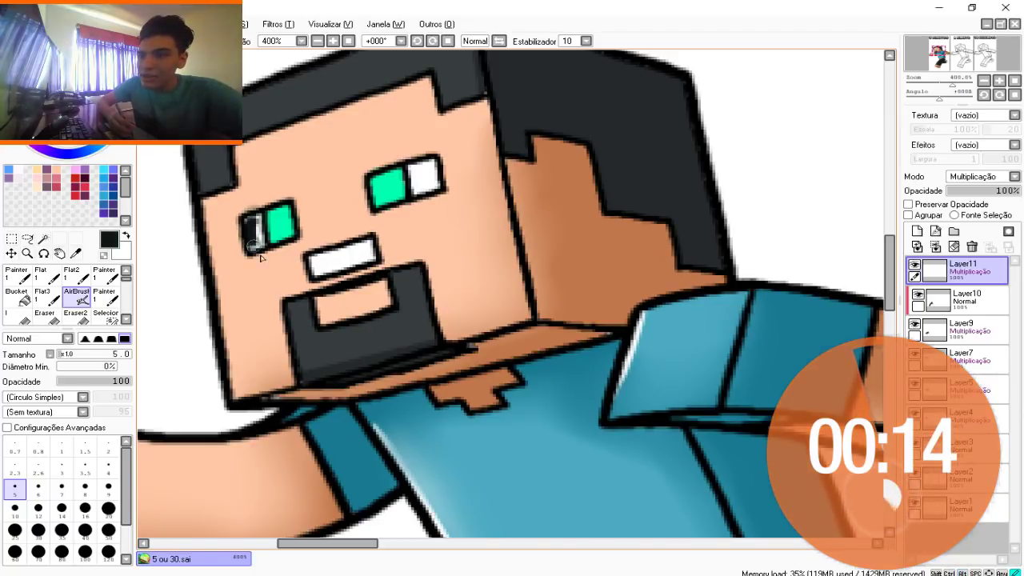
key("ctrl+z")
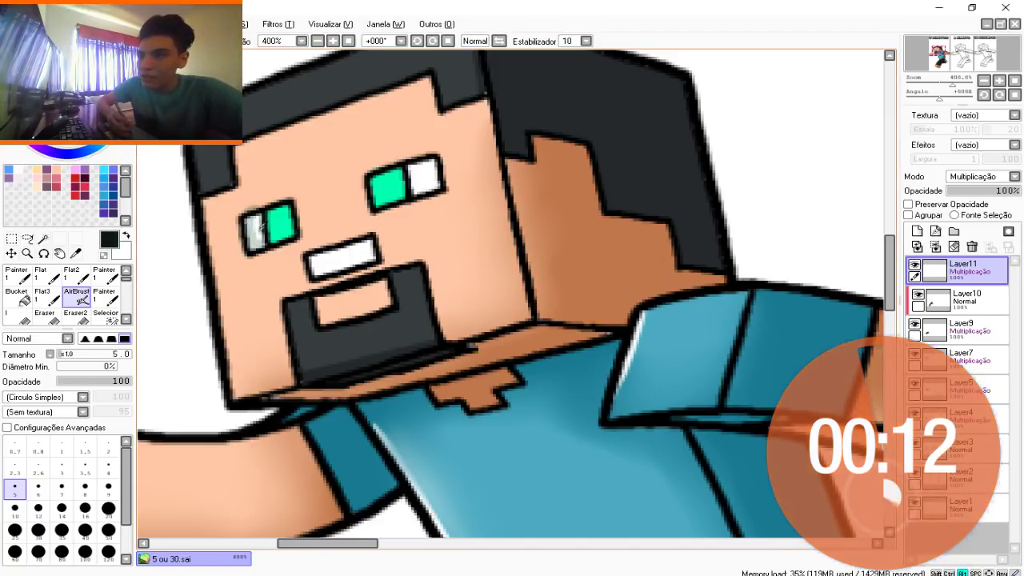
left_click_drag(438, 172, 412, 194)
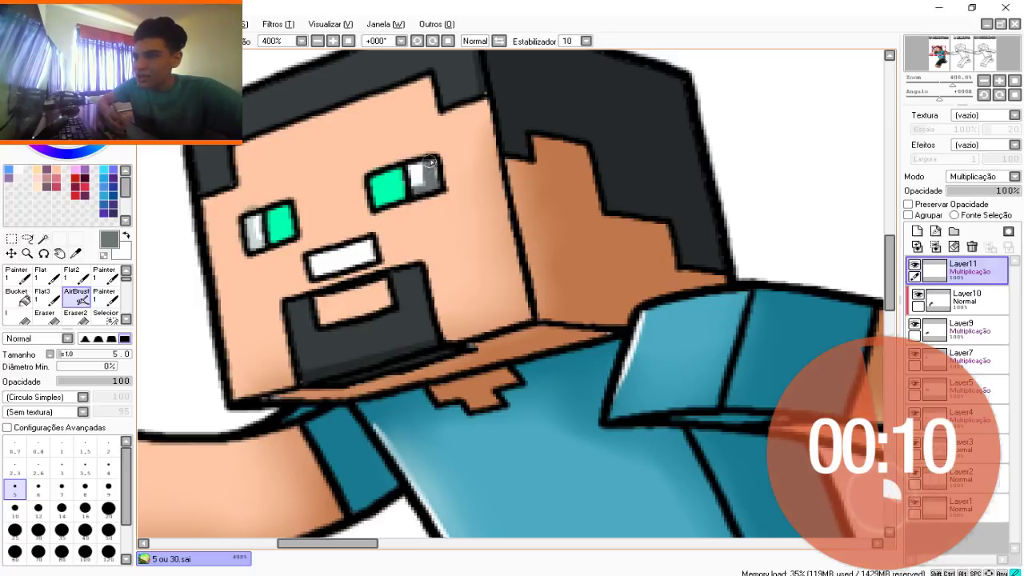
Paint the nose brown using the colour sampled from the shaded side of the face
left_click(546, 310, "alt")
mouse_move(312, 269)
left_mouse_down()
mouse_move(368, 261)
mouse_move(373, 248)
mouse_move(358, 253)
left_mouse_up()
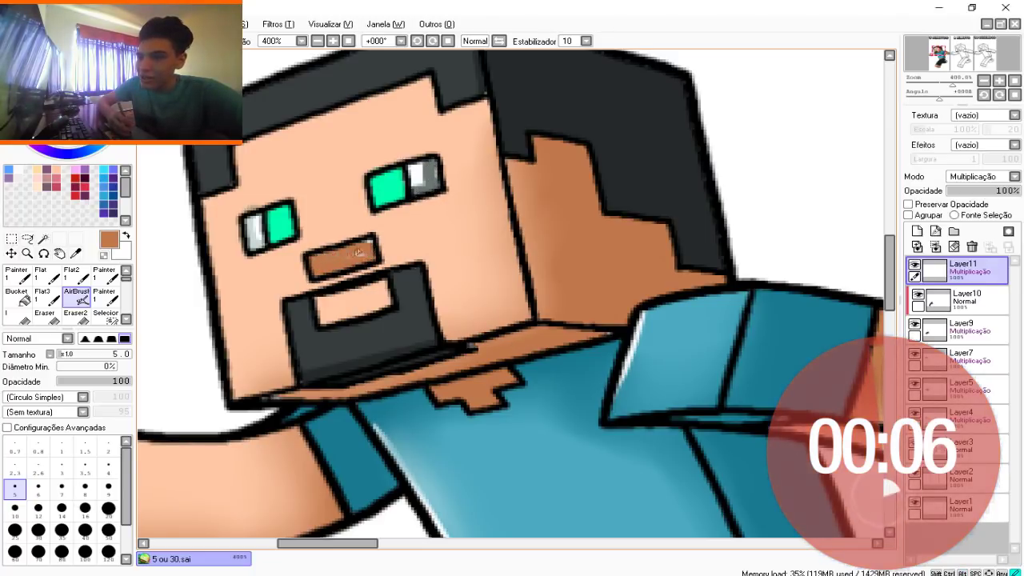
scroll(373, 245, "down", 4)
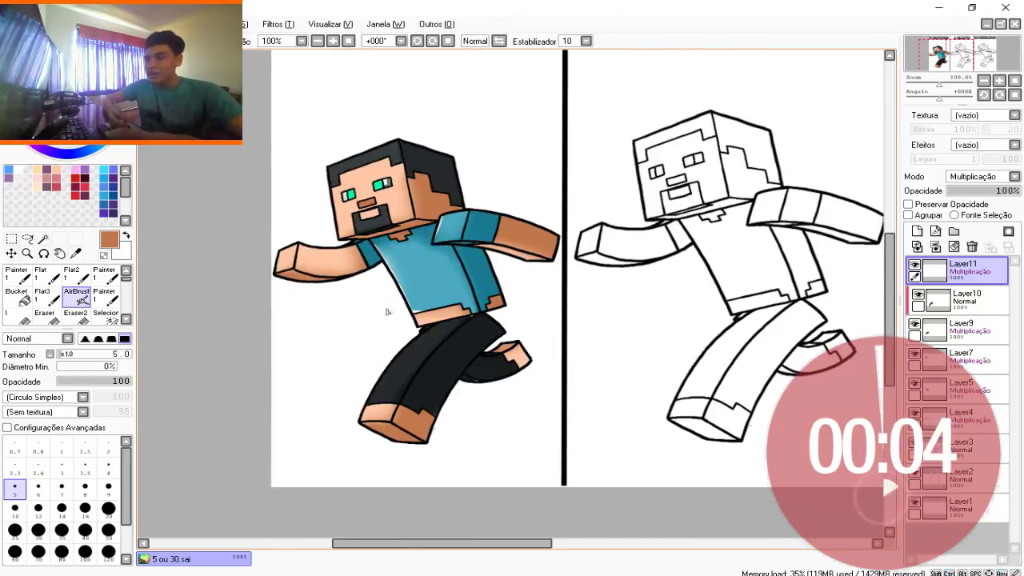
Dismiss the finished countdown notification and review the coloured character in the "5 MINUTOS" panel
scroll(475, 330, "down", 1)
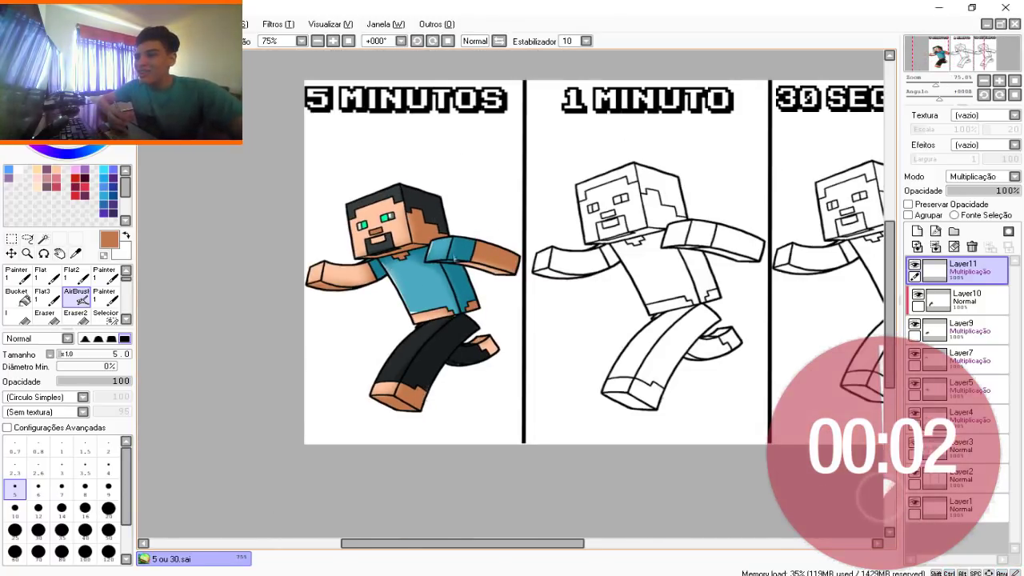
left_click_drag(482, 225, 441, 242)
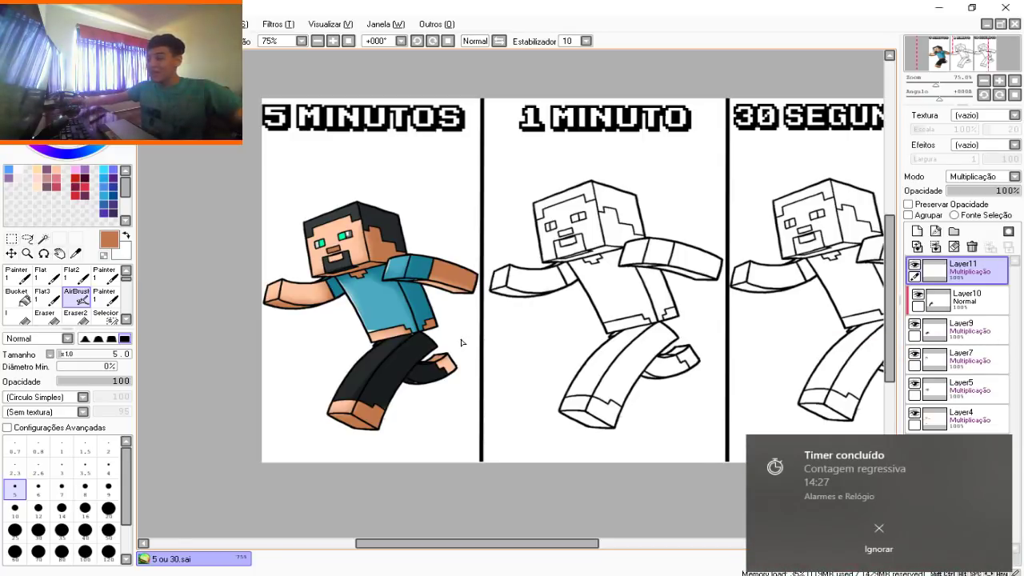
left_click(878, 536)
scroll(521, 322, "down", 2)
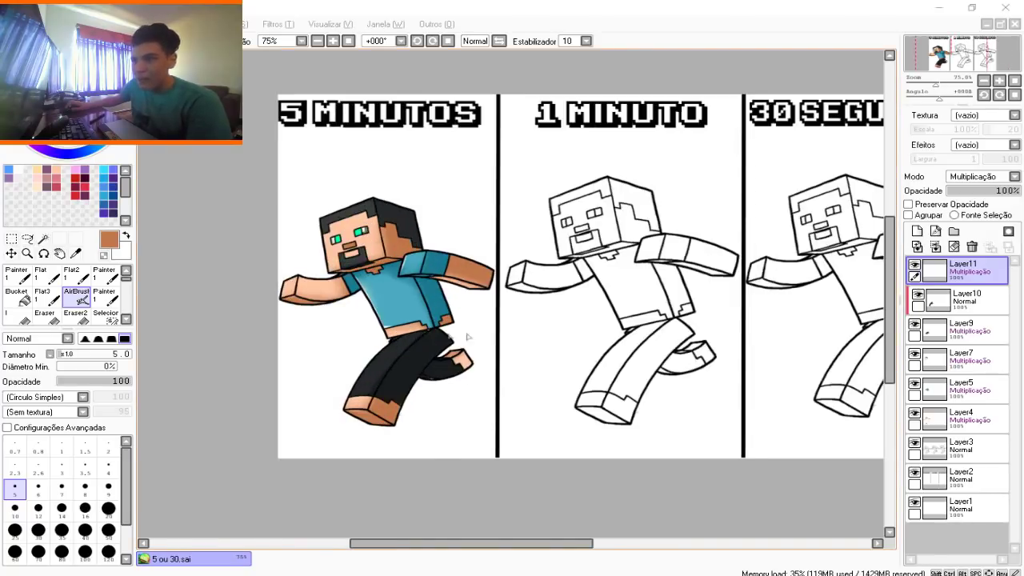
scroll(521, 322, "down", 1)
scroll(528, 312, "up", 2)
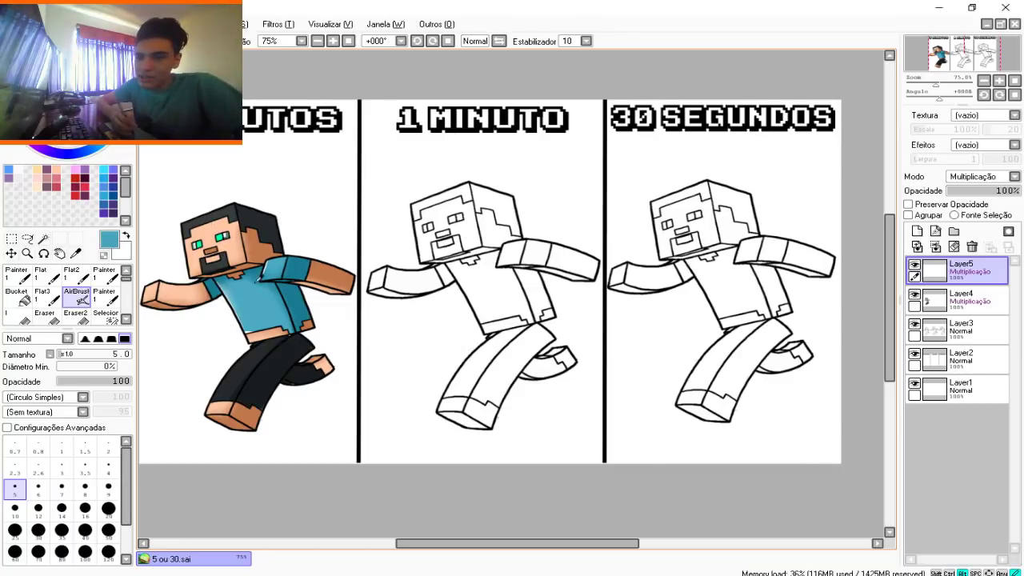
Switch to Alarmes e Relógio, start the one-minute countdown and return to the drawing
left_click(284, 276, "alt")
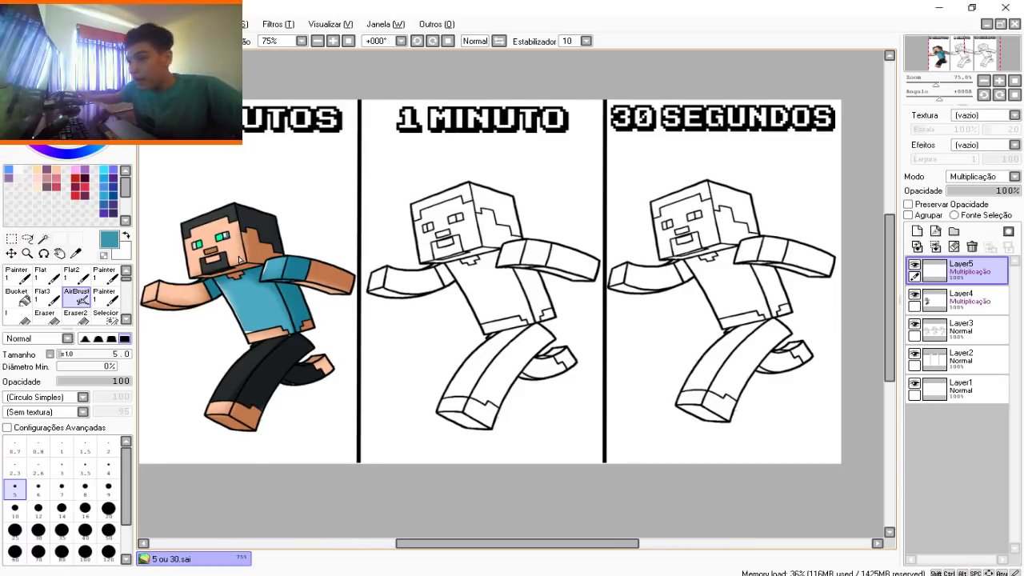
left_click(460, 573)
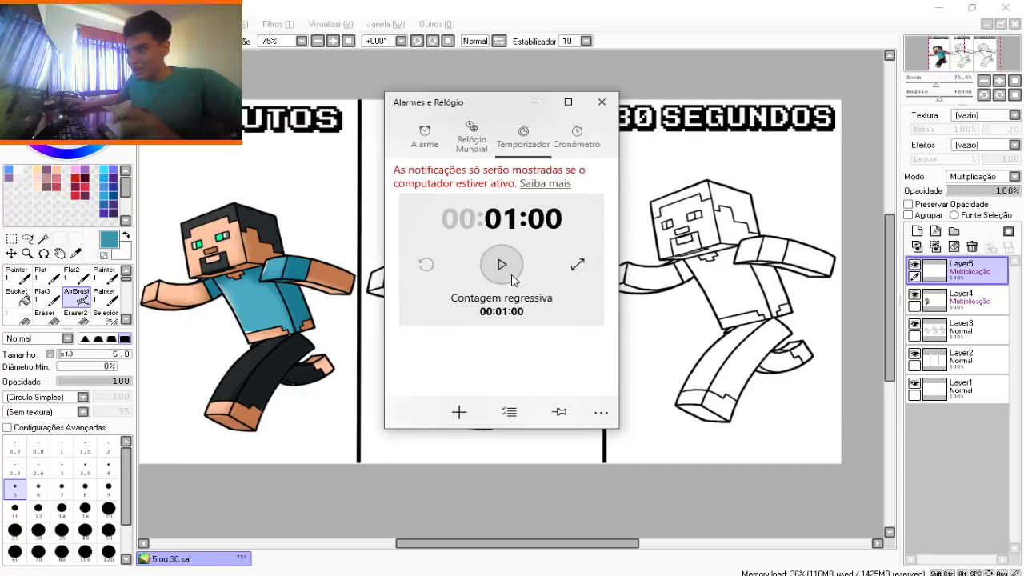
left_click(502, 265)
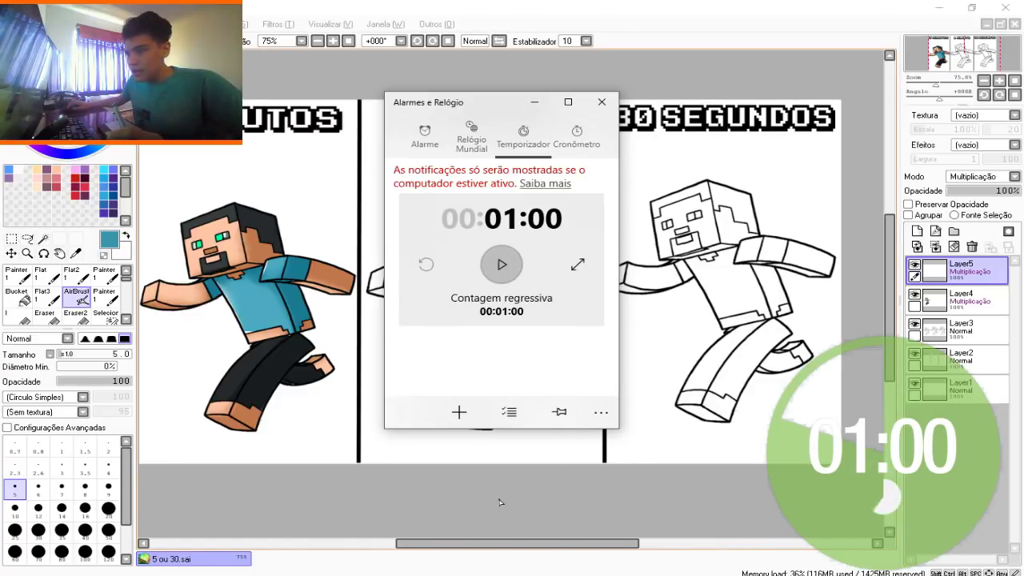
left_click(501, 503)
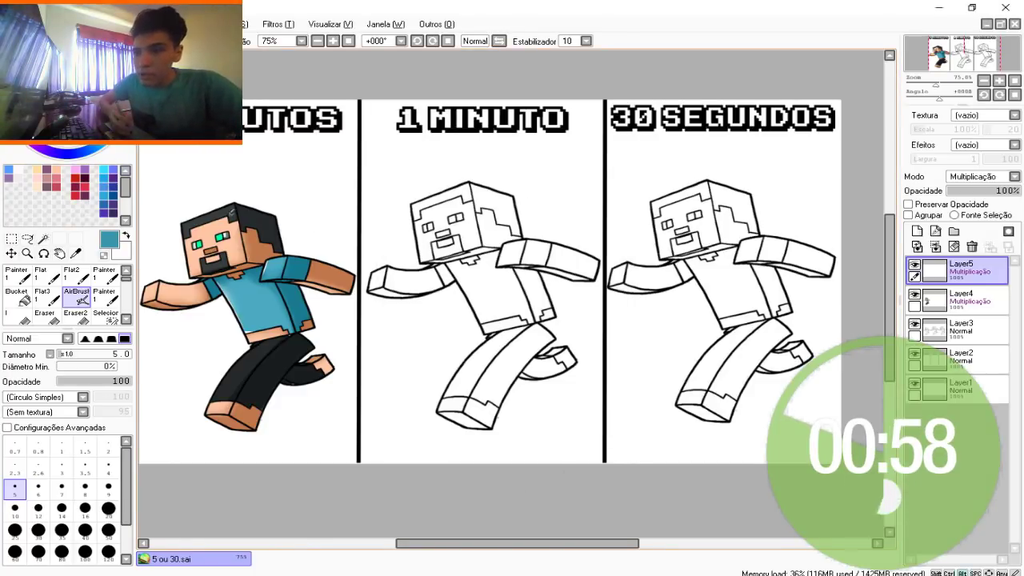
Paint the "1 MINUTO" character's face and both arms with the first character's light skin tone, using the AirBrush at size 25
left_click(234, 235, "alt")
key("bracketright")
key("bracketright")
key("bracketright")
key("bracketright")
key("bracketright")
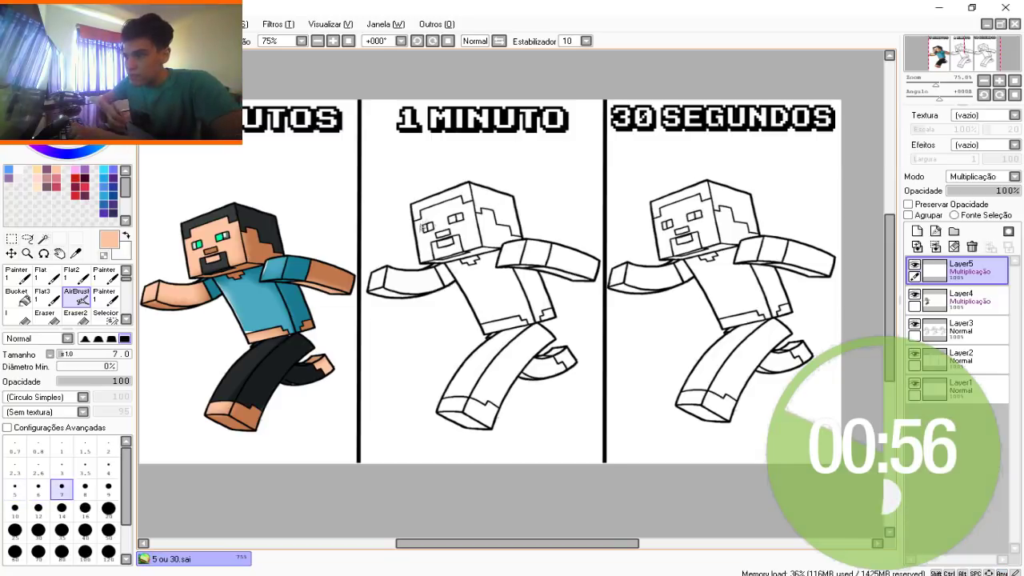
key("bracketright")
key("bracketright")
key("bracketright")
key("bracketright")
key("bracketright")
mouse_move(424, 233)
left_mouse_down()
mouse_move(429, 209)
mouse_move(449, 232)
mouse_move(465, 193)
mouse_move(476, 240)
mouse_move(486, 246)
mouse_move(509, 232)
mouse_move(460, 236)
mouse_move(464, 245)
mouse_move(455, 230)
mouse_move(429, 260)
mouse_move(381, 285)
mouse_move(382, 296)
mouse_move(377, 268)
mouse_move(429, 276)
mouse_move(373, 285)
left_mouse_up()
mouse_move(553, 248)
left_mouse_down()
mouse_move(571, 274)
mouse_move(557, 258)
mouse_move(565, 252)
mouse_move(594, 266)
left_mouse_up()
Paint the "1 MINUTO" character's shirt and sleeves teal with the colour sampled from the first character's shirt
left_click(296, 278, "alt")
mouse_move(468, 268)
left_mouse_down()
mouse_move(481, 318)
mouse_move(526, 318)
mouse_move(542, 295)
mouse_move(535, 279)
mouse_move(520, 279)
mouse_move(537, 294)
mouse_move(487, 300)
mouse_move(477, 290)
mouse_move(489, 303)
mouse_move(516, 306)
mouse_move(478, 271)
mouse_move(494, 261)
mouse_move(490, 273)
mouse_move(480, 238)
mouse_move(439, 252)
mouse_move(500, 250)
mouse_move(453, 263)
mouse_move(489, 256)
mouse_move(448, 277)
mouse_move(430, 272)
mouse_move(510, 246)
mouse_move(505, 274)
mouse_move(516, 242)
mouse_move(532, 240)
left_mouse_up()
right_click(477, 234)
right_click(475, 264)
Paint the "1 MINUTO" character's hair black and both eyes green with colours sampled from the first character
left_click(263, 212, "alt")
mouse_move(432, 196)
left_mouse_down()
mouse_move(416, 212)
mouse_move(421, 200)
mouse_move(451, 192)
mouse_move(506, 218)
mouse_move(505, 200)
left_mouse_up()
left_click(200, 246, "alt")
left_click(195, 242, "alt")
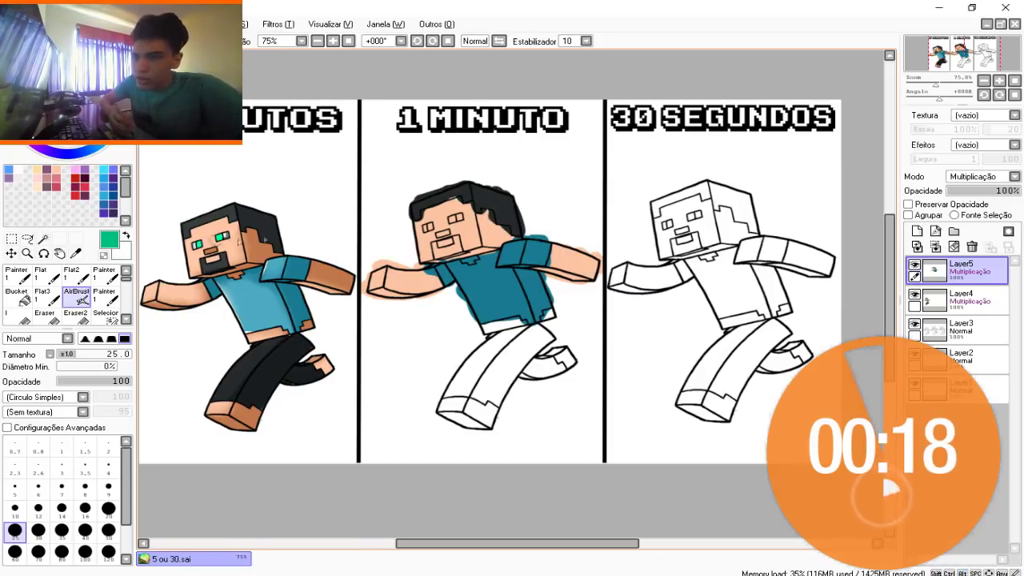
left_click_drag(429, 228, 432, 231)
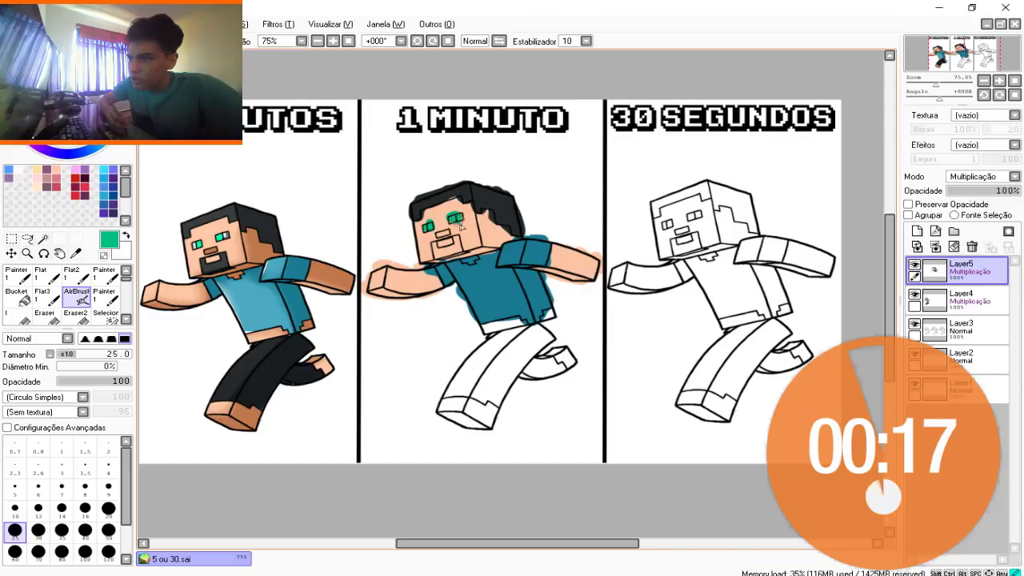
left_click_drag(458, 224, 460, 217)
Paint the "1 MINUTO" character's trousers black and its feet and bare waist in skin tone with sampled colours
left_click(263, 357, "alt")
mouse_move(484, 356)
left_mouse_down()
mouse_move(466, 395)
mouse_move(493, 388)
mouse_move(447, 372)
mouse_move(465, 380)
mouse_move(521, 368)
mouse_move(513, 356)
mouse_move(557, 330)
mouse_move(505, 330)
mouse_move(552, 361)
left_mouse_up()
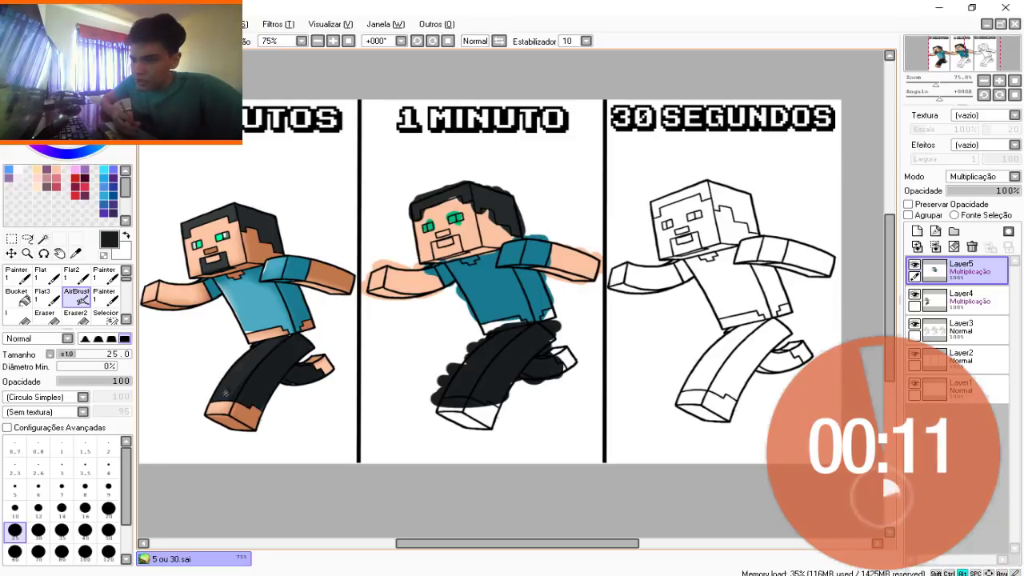
mouse_move(428, 412)
left_mouse_down()
mouse_move(473, 416)
mouse_move(448, 424)
mouse_move(480, 408)
mouse_move(491, 416)
left_mouse_up()
left_click_drag(573, 356, 548, 348)
mouse_move(540, 312)
left_mouse_down()
mouse_move(546, 320)
mouse_move(489, 328)
mouse_move(556, 316)
left_mouse_up()
left_click(274, 330, "alt")
left_click(499, 337, "alt")
mouse_move(499, 337)
left_mouse_down()
mouse_move(491, 341)
mouse_move(526, 334)
left_mouse_up()
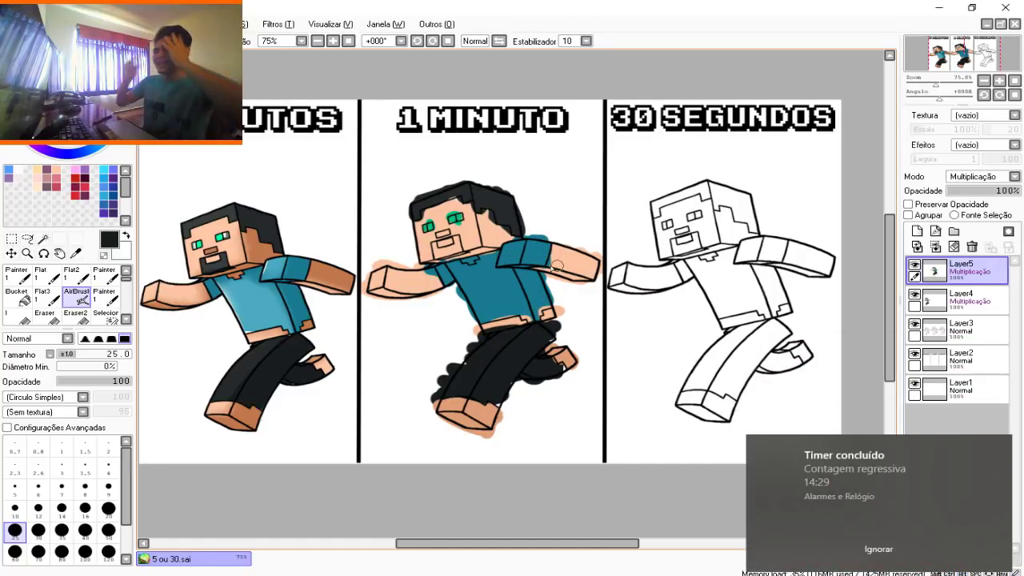
Select the area outside the outlines on Layer3 with the Magic Wand and clear the paint overspill from Layer5
left_click(961, 360)
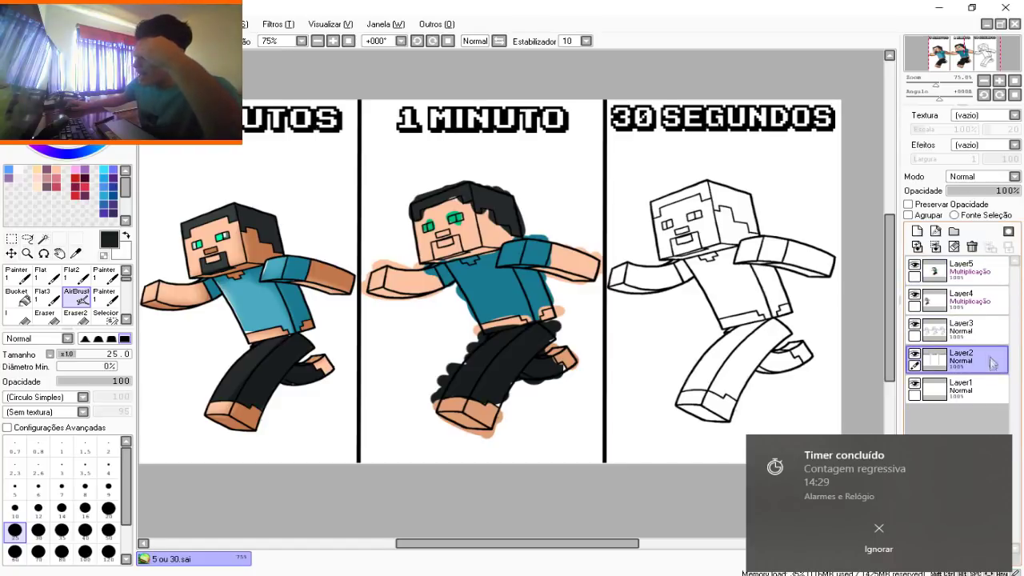
left_click(880, 541)
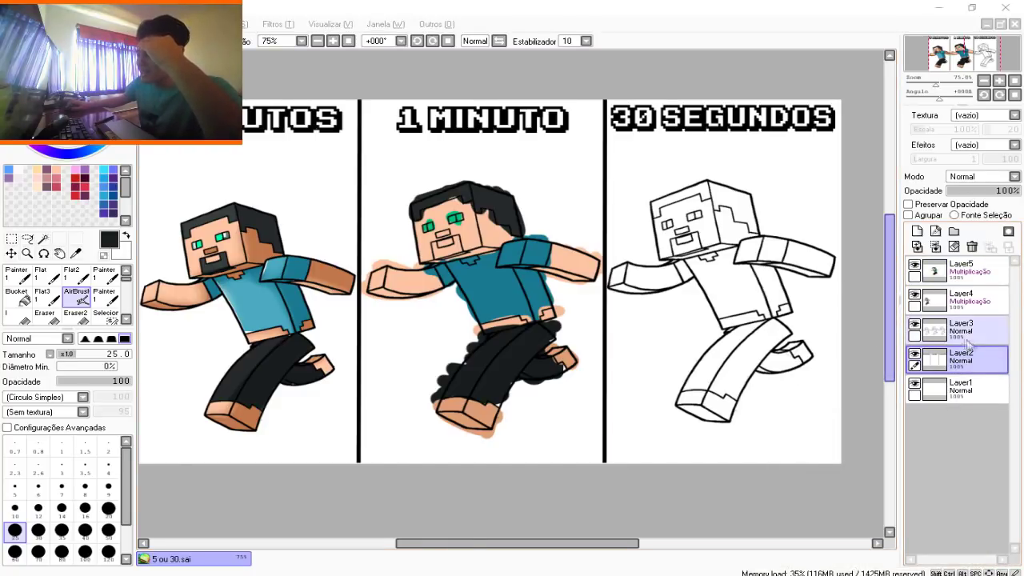
left_click(936, 340)
left_click(915, 325)
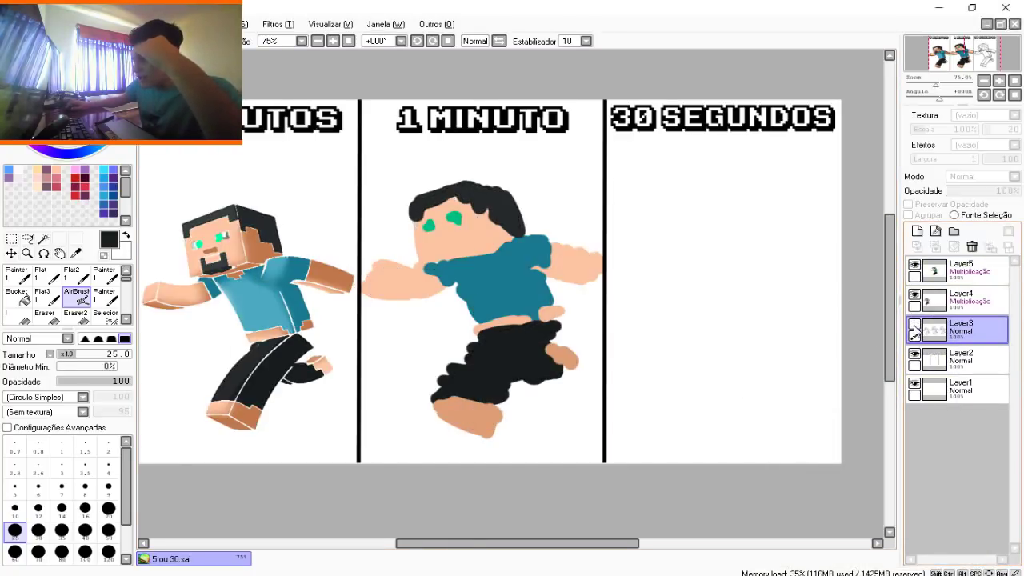
left_click(915, 325)
left_click(43, 238)
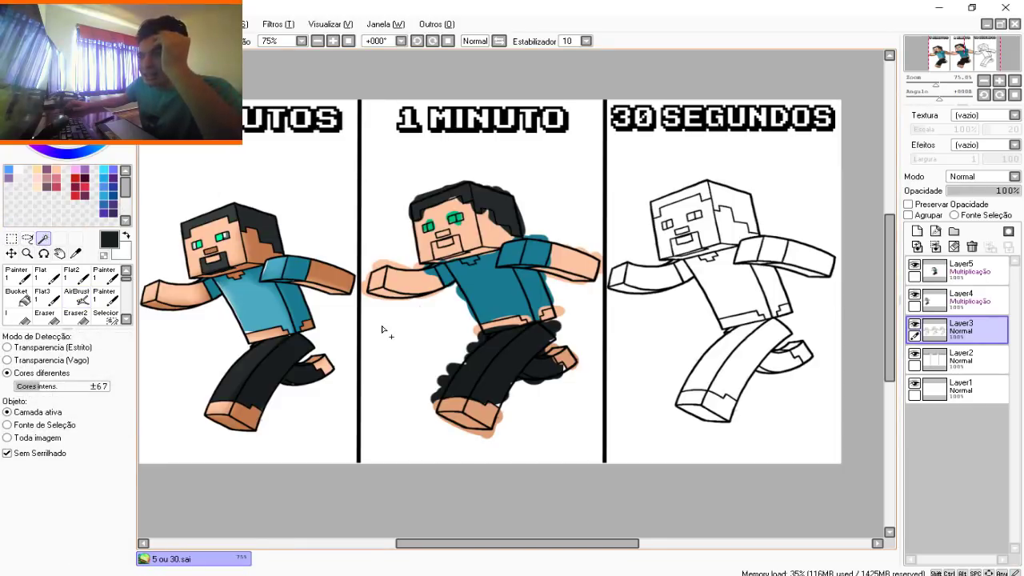
left_click(383, 329)
left_click(964, 300)
left_click(963, 272)
left_click(11, 239)
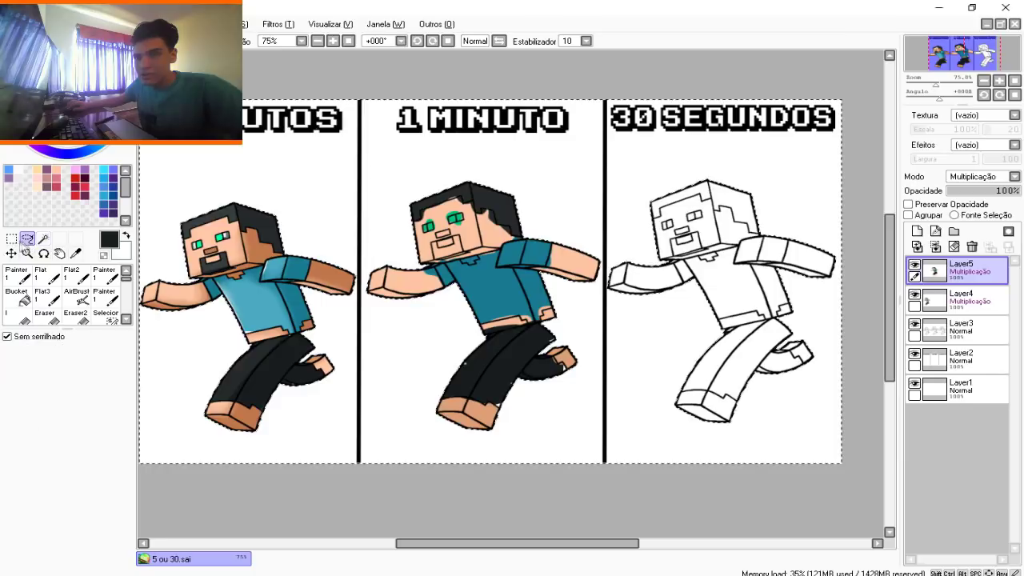
Examine the cleaned "1 MINUTO" character up close and compare it with the other two panels
scroll(499, 298, "up", 1)
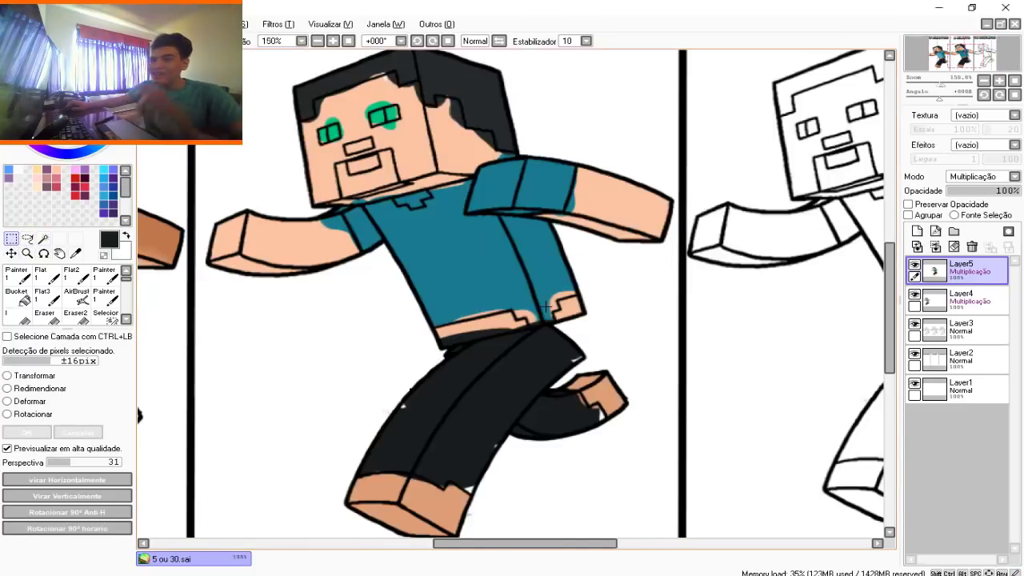
scroll(483, 295, "down", 2)
scroll(462, 293, "up", 2)
scroll(461, 293, "down", 1)
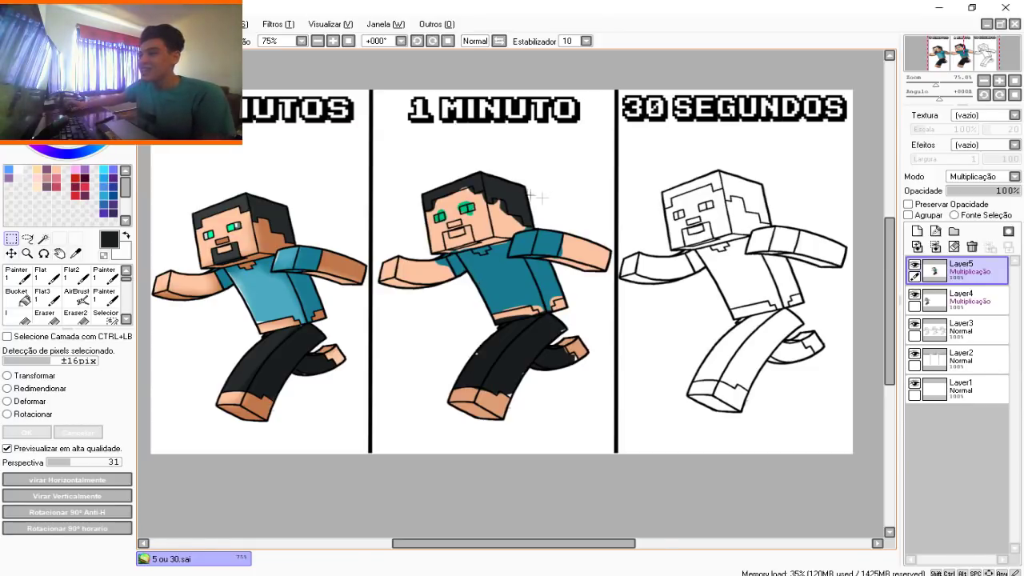
scroll(549, 199, "down", 3)
scroll(579, 197, "up", 4)
scroll(603, 189, "down", 1)
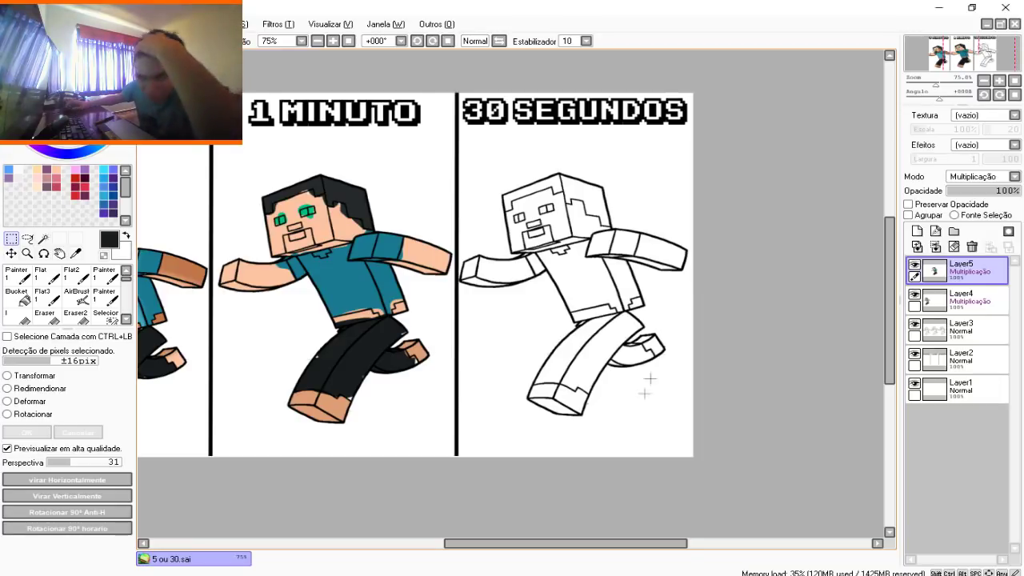
scroll(576, 449, "down", 1)
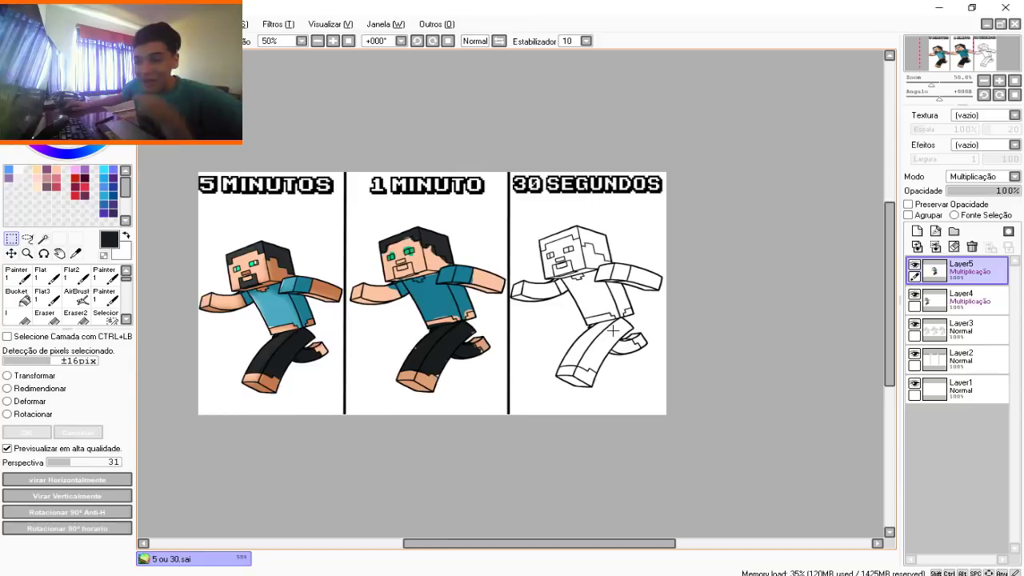
scroll(661, 296, "up", 2)
scroll(661, 304, "down", 1)
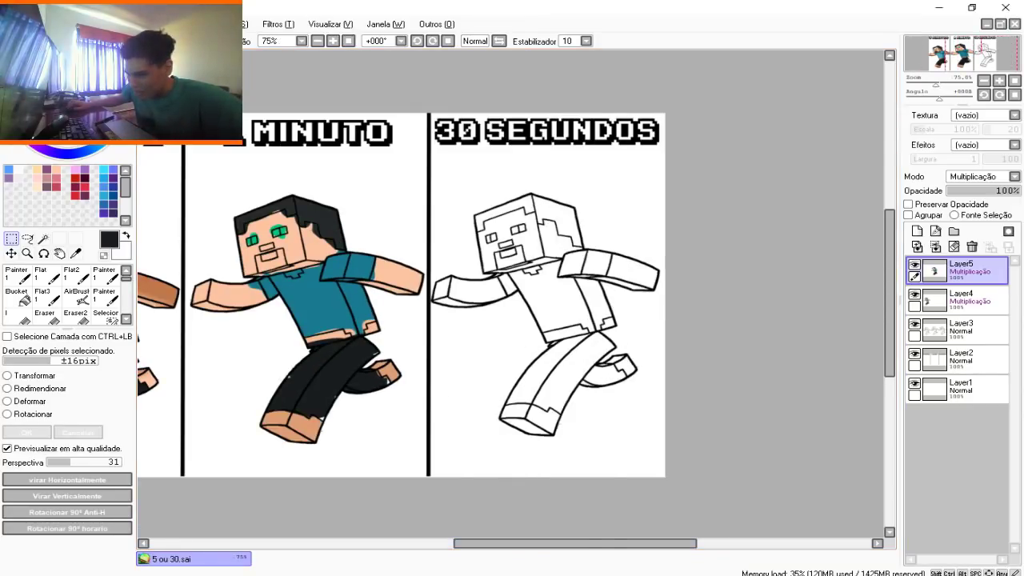
Set the timer in Alarmes e Relógio to 30 seconds, start it and return to the drawing
mouse_move(450, 575)
left_click(469, 537)
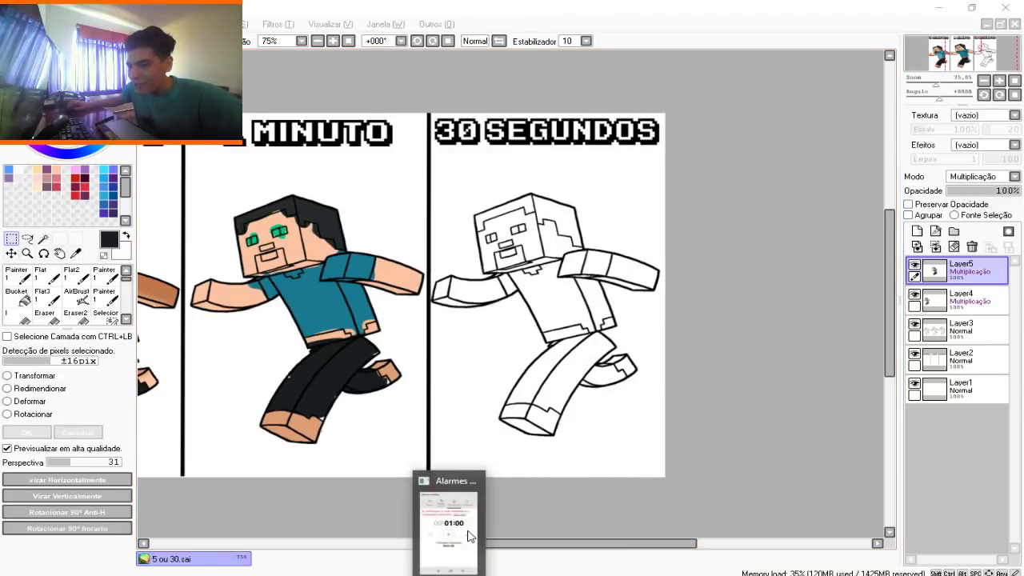
left_click(471, 537)
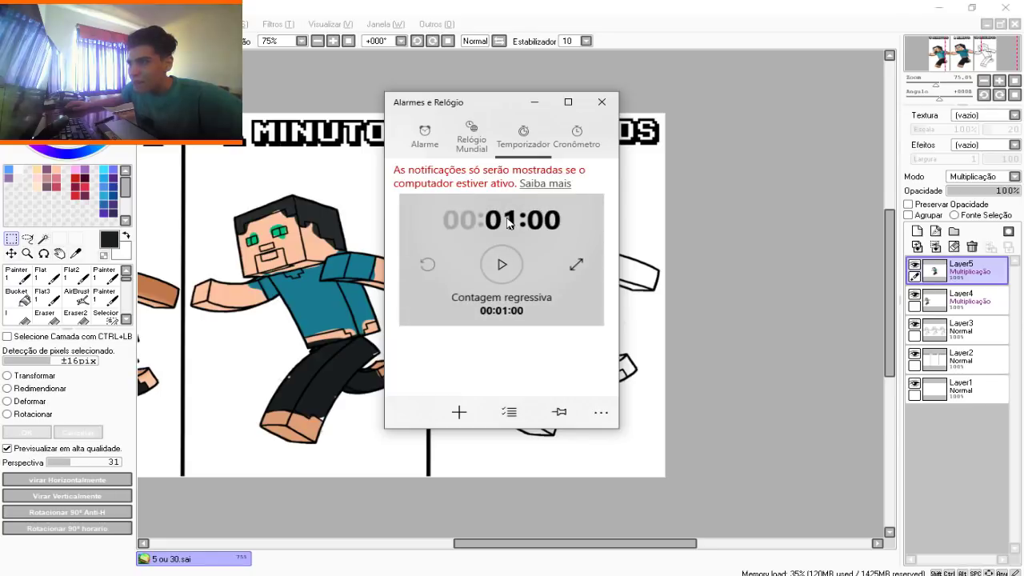
left_click(507, 224)
scroll(503, 235, "up", 1)
scroll(579, 227, "up", 7)
scroll(580, 227, "up", 6)
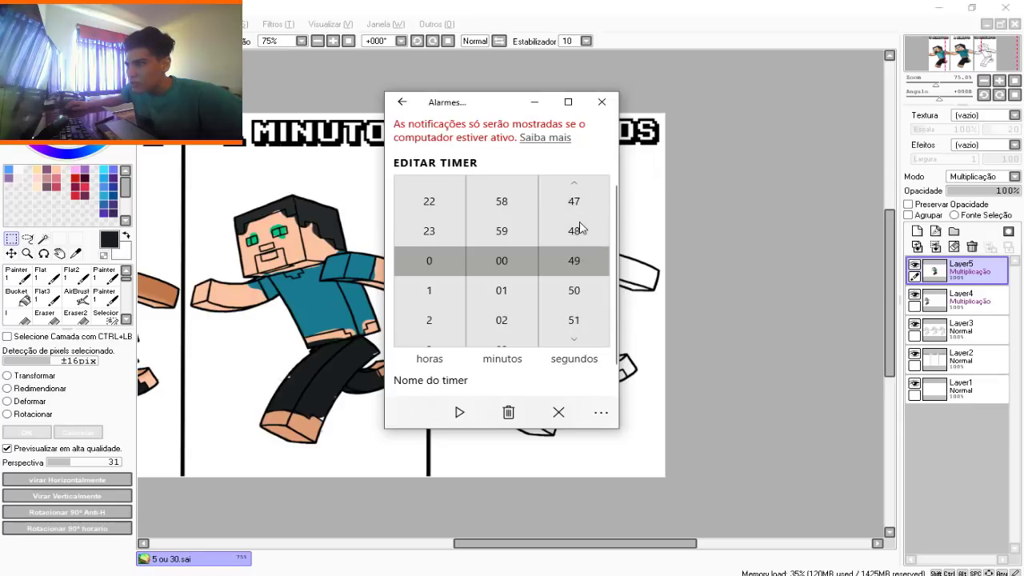
scroll(579, 227, "up", 8)
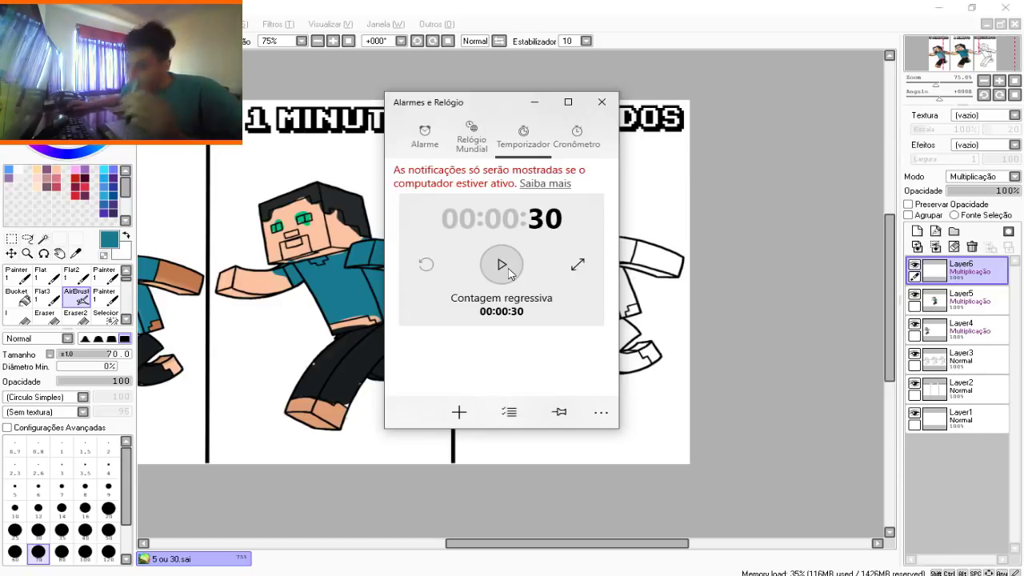
left_click(502, 264)
left_click(774, 288)
Paint the "30 SEGUNDOS" character's shirt teal and face in skin tone on Layer6 with the AirBrush at size 70
mouse_move(563, 277)
left_mouse_down()
mouse_move(579, 295)
mouse_move(602, 285)
mouse_move(632, 256)
left_mouse_up()
mouse_move(493, 226)
left_mouse_down()
mouse_move(542, 220)
mouse_move(584, 224)
mouse_move(579, 231)
mouse_move(578, 218)
mouse_move(566, 244)
left_mouse_up()
Paint the "30 SEGUNDOS" character's trousers, hair and beard black with the colour sampled from the second character
left_click(346, 288, "alt")
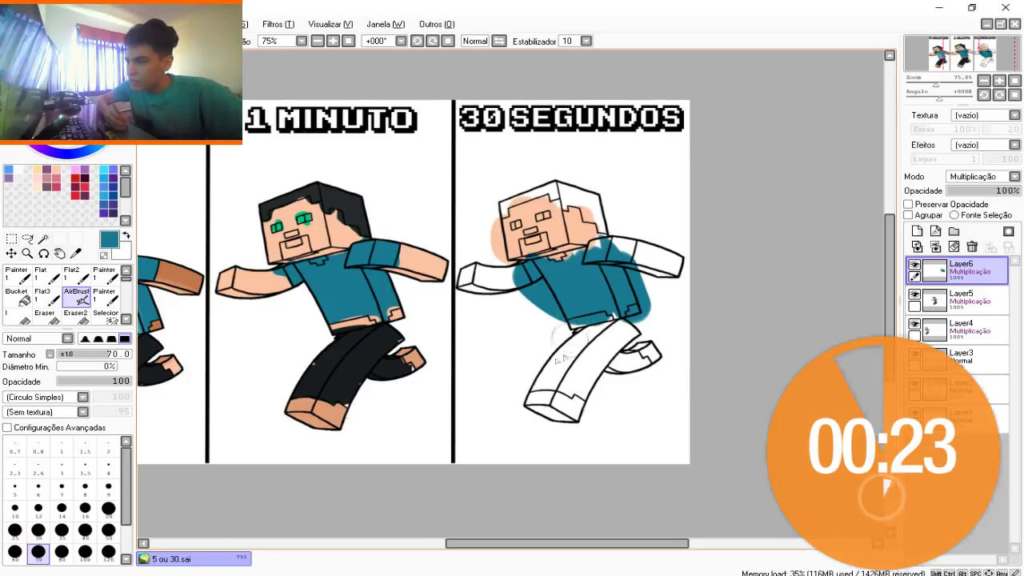
mouse_move(534, 360)
left_mouse_down()
mouse_move(578, 386)
mouse_move(557, 380)
mouse_move(573, 384)
mouse_move(587, 353)
mouse_move(561, 363)
mouse_move(611, 327)
mouse_move(625, 365)
mouse_move(572, 353)
left_mouse_up()
key("ctrl+z")
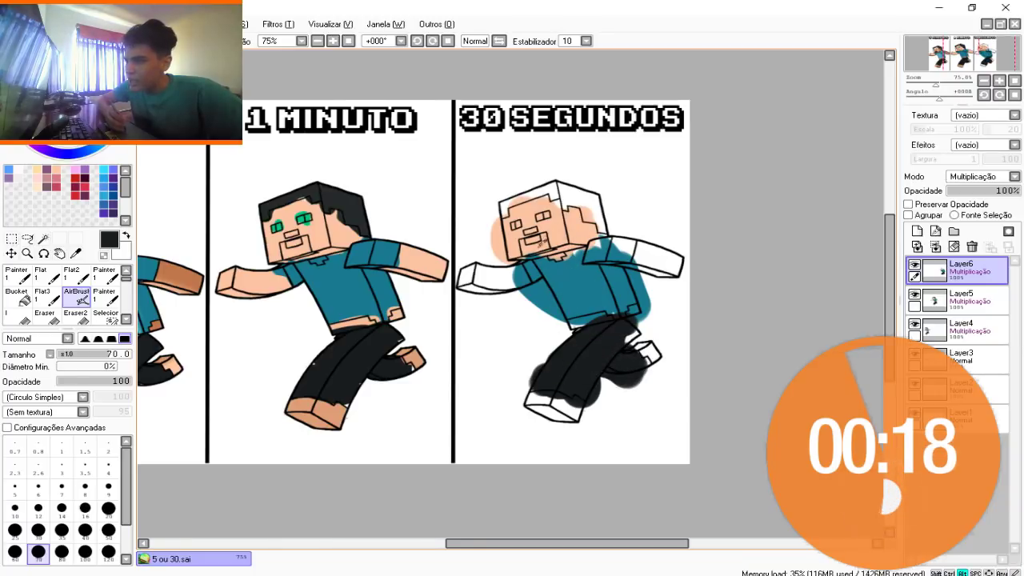
mouse_move(548, 218)
left_mouse_down()
mouse_move(502, 210)
mouse_move(569, 190)
mouse_move(617, 236)
left_mouse_up()
mouse_move(518, 238)
left_mouse_down()
mouse_move(552, 244)
mouse_move(528, 232)
left_mouse_up()
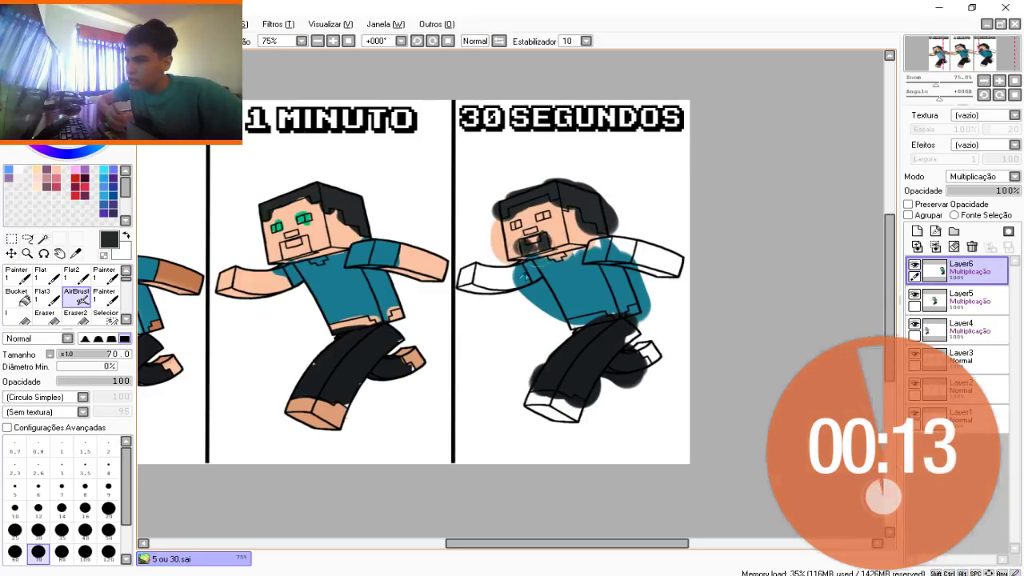
Paint the "30 SEGUNDOS" character's arms, bare waist and both feet in light skin tone, touching up the teal sleeve
mouse_move(461, 265)
left_mouse_down()
mouse_move(480, 282)
mouse_move(472, 287)
mouse_move(512, 274)
left_mouse_up()
mouse_move(646, 255)
left_mouse_down()
mouse_move(612, 272)
mouse_move(605, 262)
mouse_move(626, 253)
mouse_move(626, 238)
mouse_move(575, 260)
left_mouse_up()
left_click(612, 275, "alt")
mouse_move(621, 308)
left_mouse_down()
mouse_move(573, 319)
mouse_move(624, 311)
mouse_move(604, 301)
mouse_move(578, 321)
mouse_move(633, 311)
left_mouse_up()
left_click(616, 314, "alt")
left_click_drag(540, 398, 575, 409)
left_click_drag(651, 363, 646, 352)
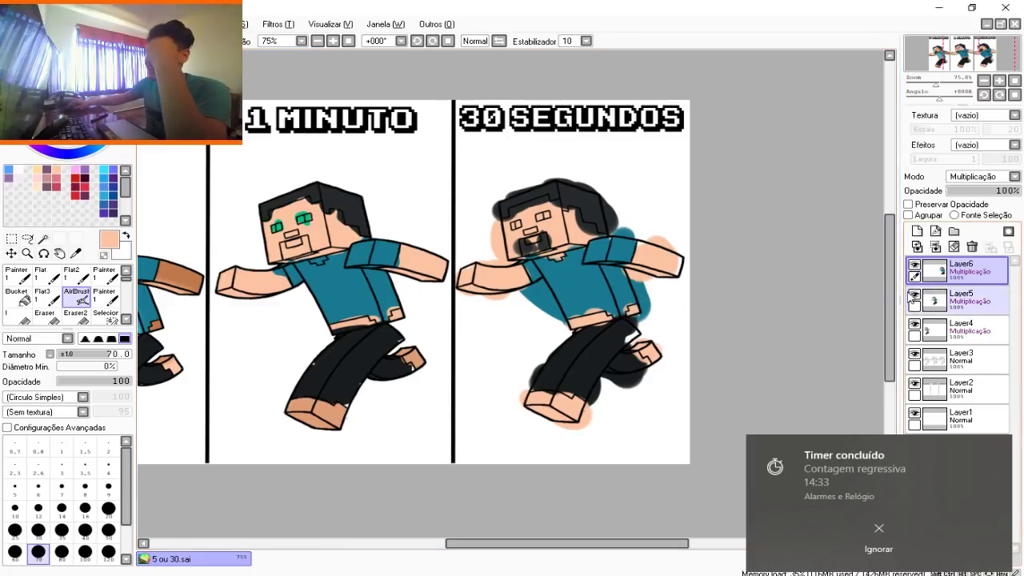
Dismiss the timer alert, select the area outside the Layer3 outlines with the magic wand, clear the overspill there on Layer6, and deselect
left_click(960, 360)
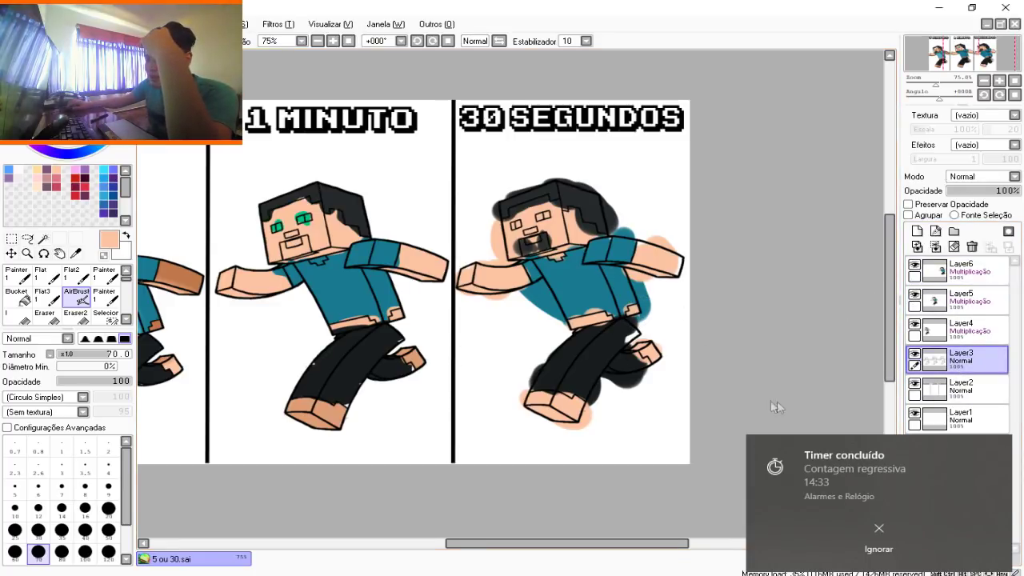
left_click(875, 527)
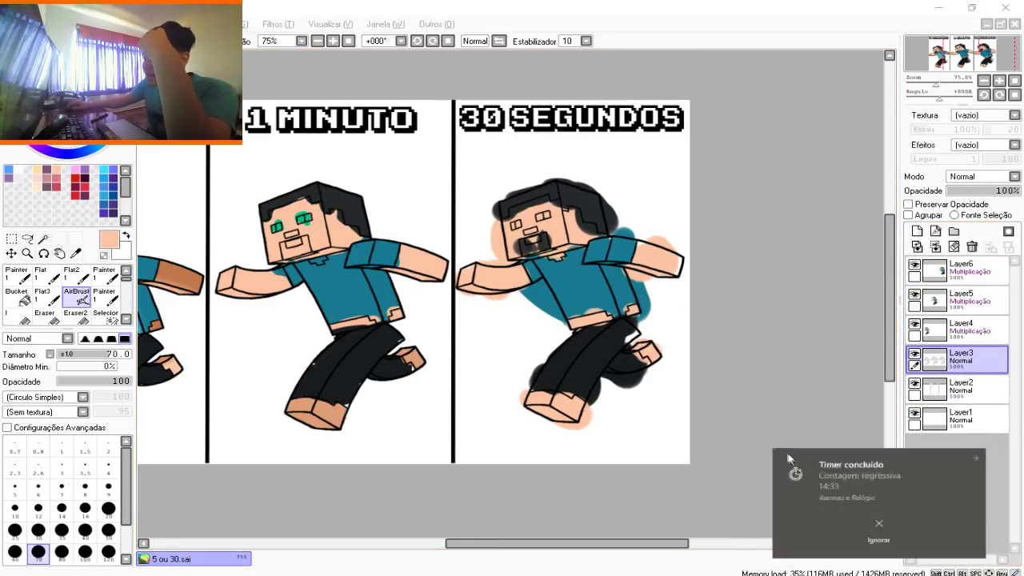
left_click(43, 238)
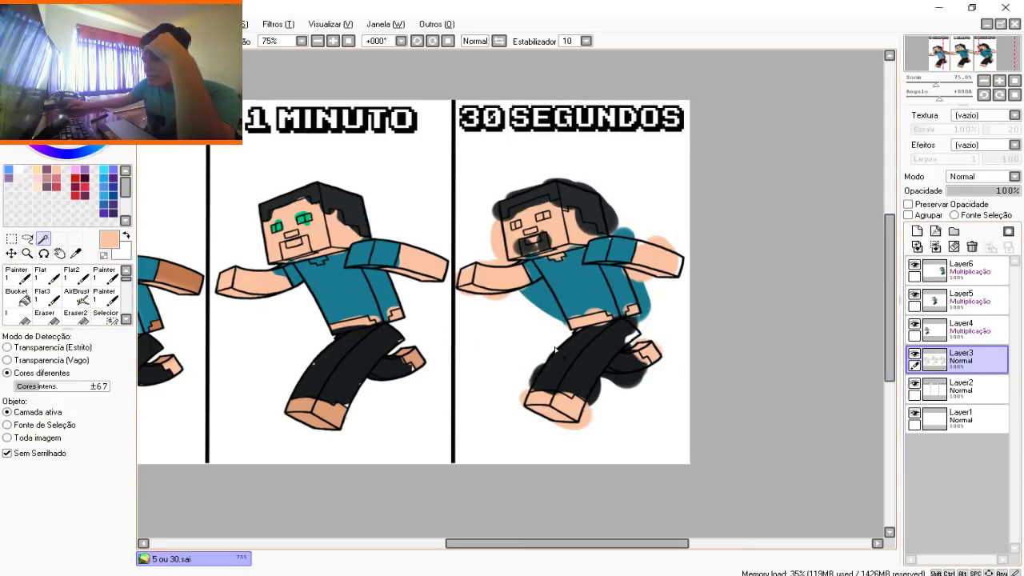
left_click(550, 345)
left_click(952, 281)
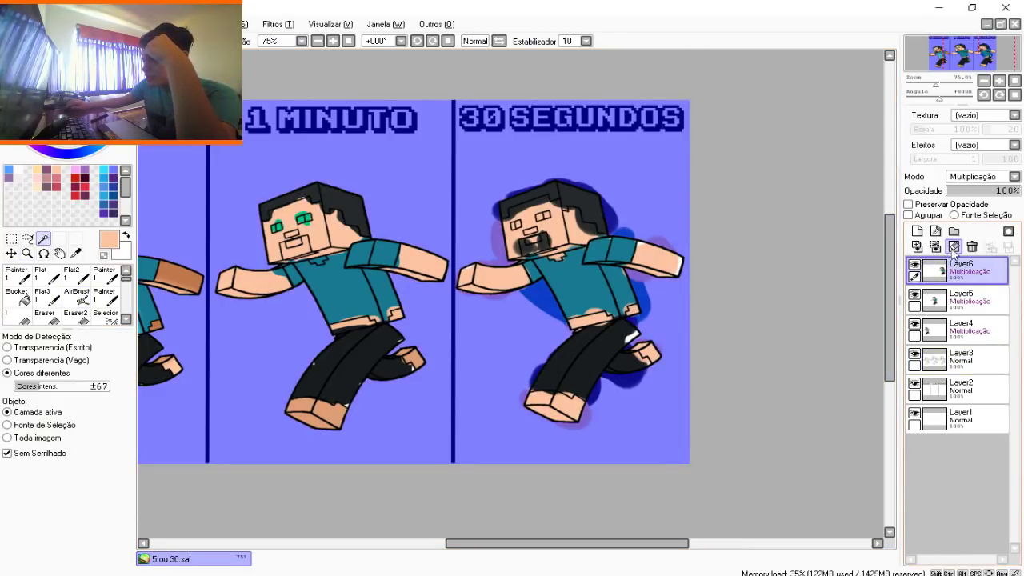
key("Delete")
left_click(11, 238)
key("ctrl+d")
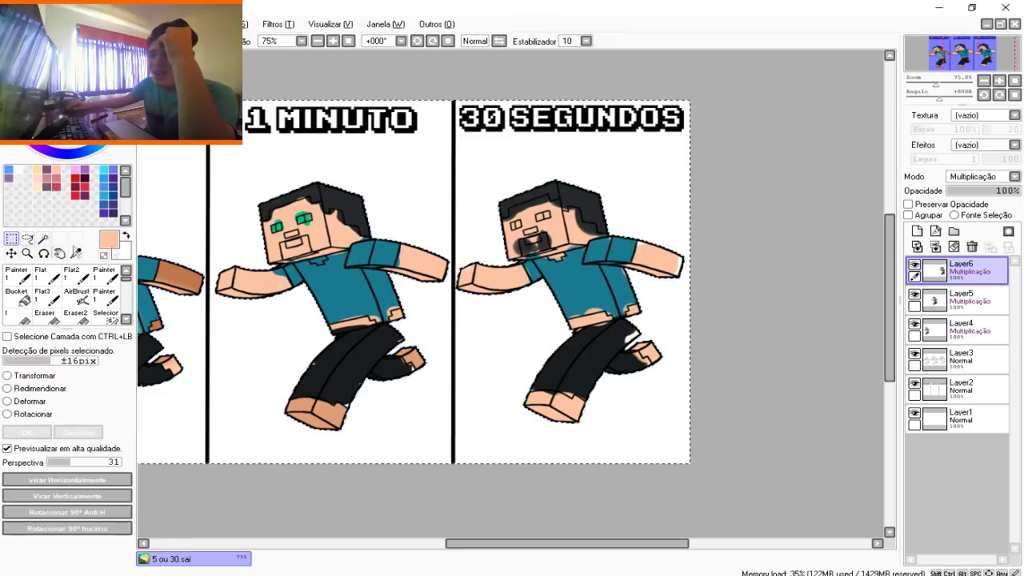
Compare the colouring of the 5-minute, 1-minute and 30-second characters, both as a whole and up close
scroll(606, 274, "down", 4)
scroll(605, 274, "up", 4)
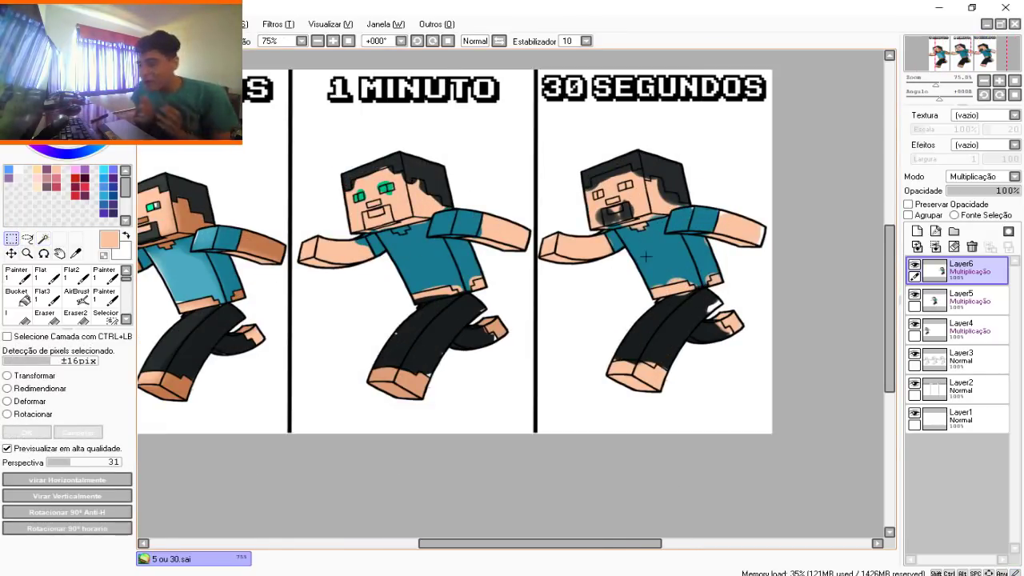
scroll(645, 256, "down", 4)
scroll(646, 256, "up", 4)
scroll(646, 256, "down", 4)
scroll(564, 231, "up", 4)
scroll(564, 233, "down", 1)
scroll(578, 226, "up", 1)
scroll(578, 225, "down", 1)
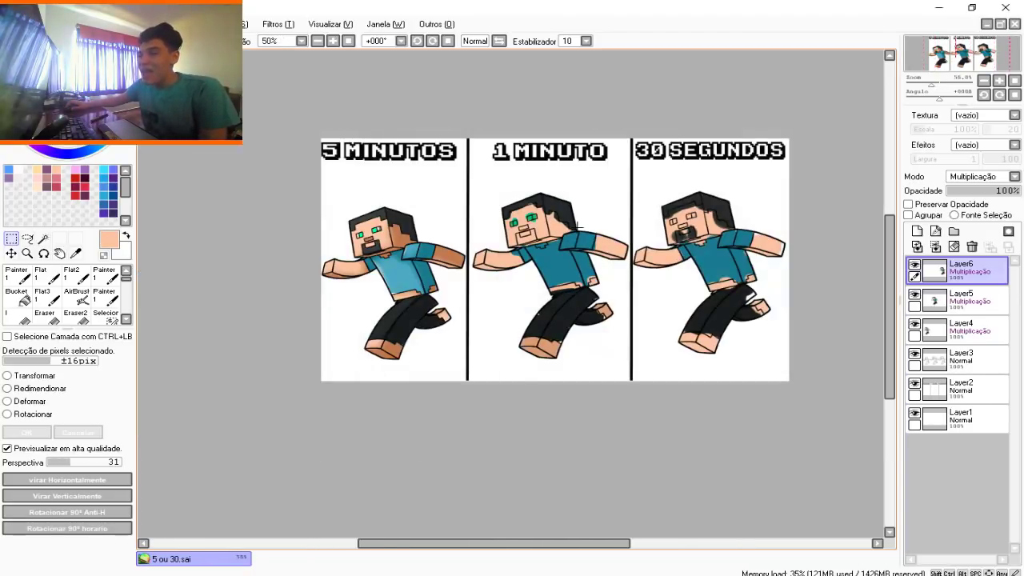
scroll(632, 226, "down", 1)
scroll(639, 225, "up", 2)
scroll(640, 224, "down", 4)
scroll(640, 224, "up", 4)
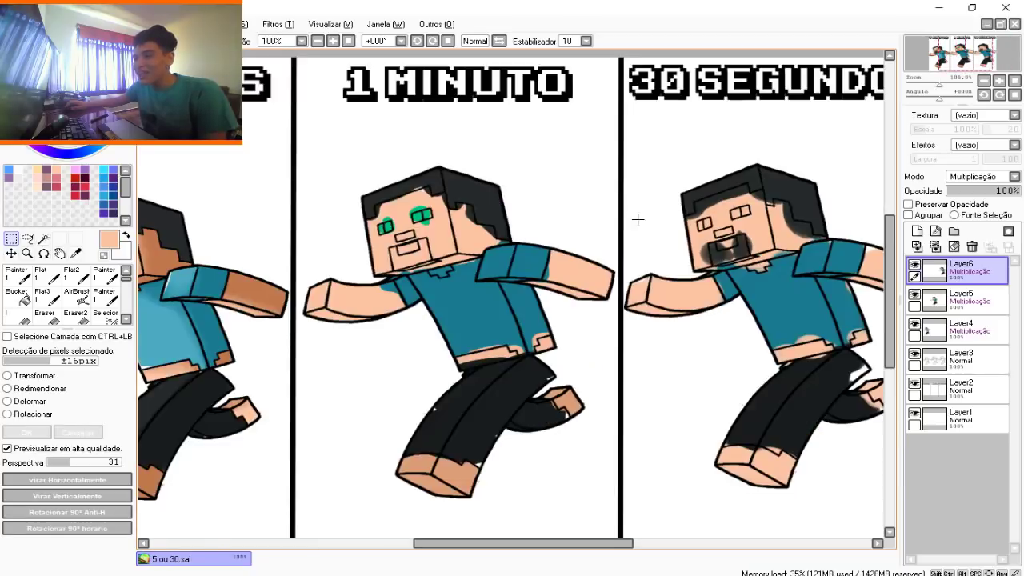
scroll(644, 220, "down", 2)
scroll(654, 218, "up", 2)
scroll(549, 230, "down", 2)
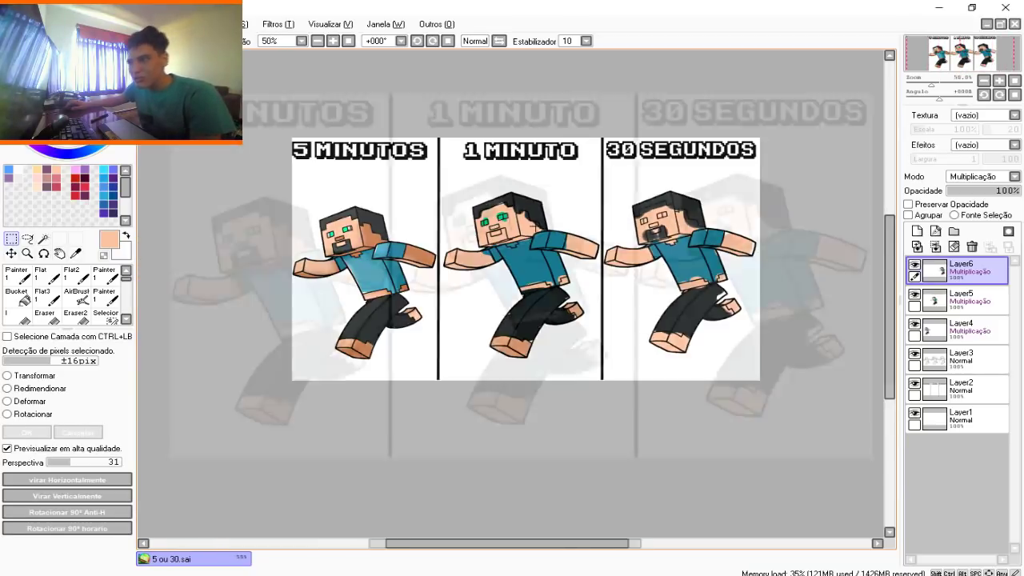
scroll(549, 230, "down", 1)
scroll(549, 229, "up", 2)
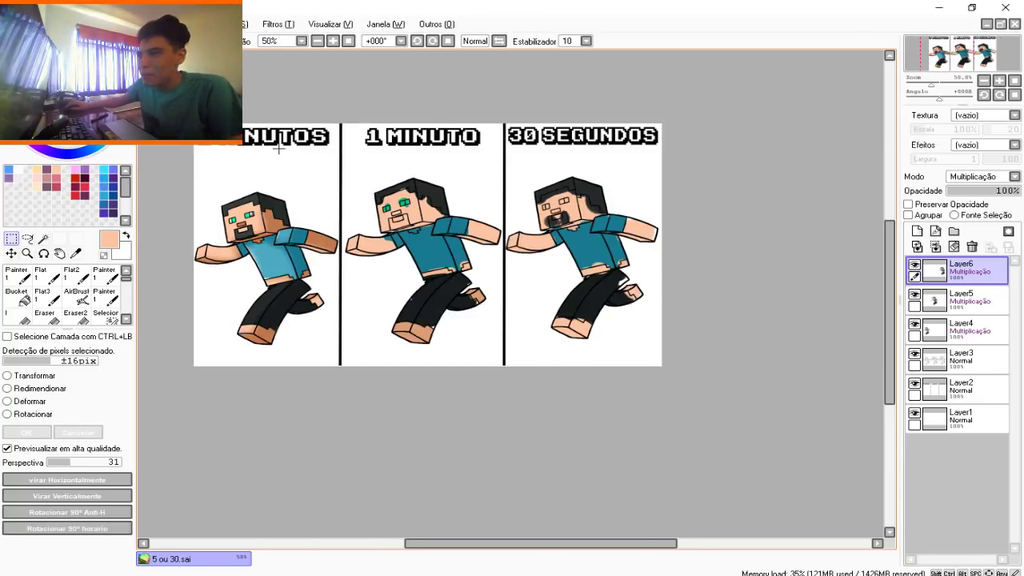
scroll(279, 148, "up", 2)
scroll(536, 149, "down", 2)
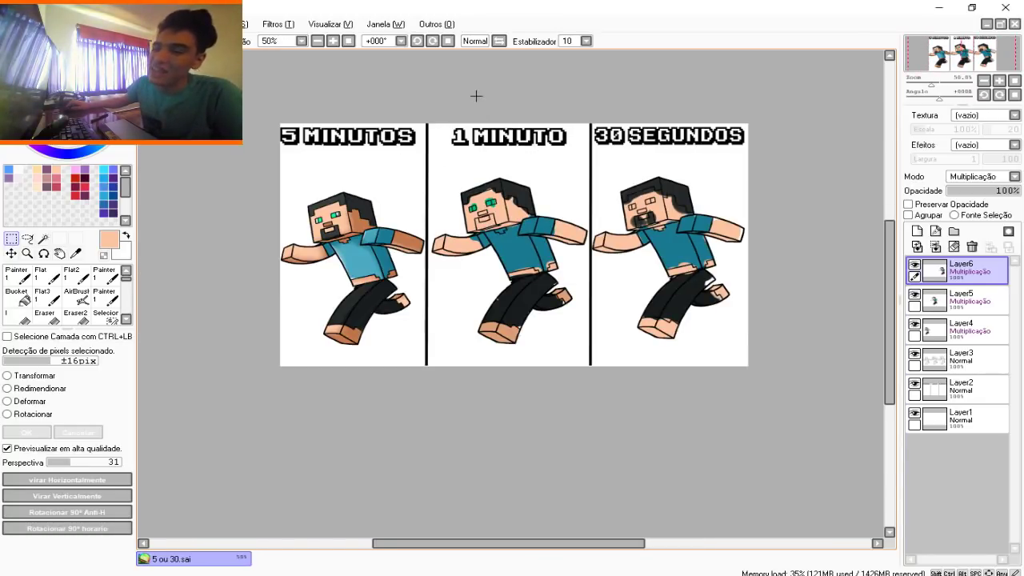
scroll(475, 94, "up", 2)
scroll(481, 105, "down", 2)
scroll(532, 82, "up", 2)
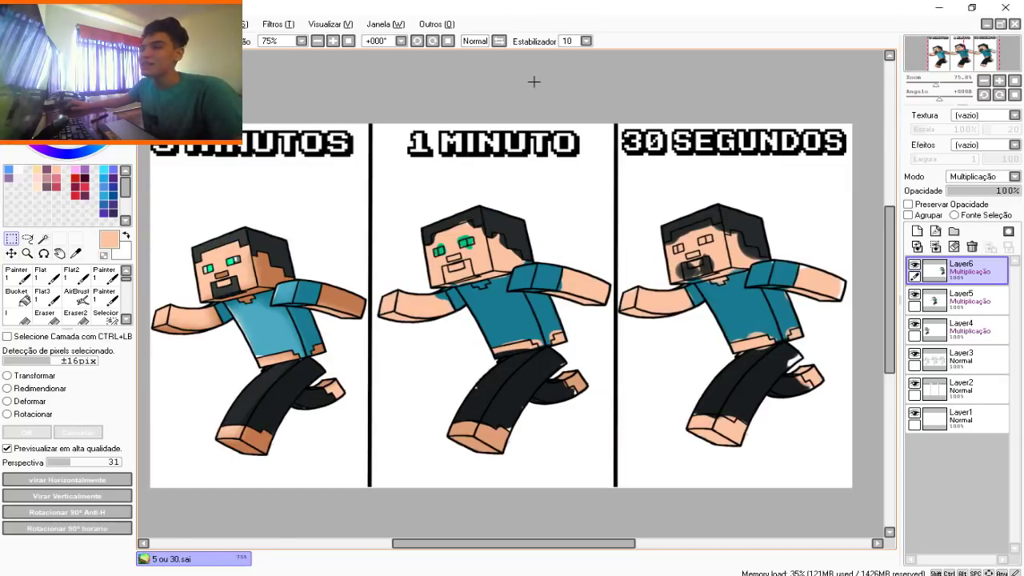
scroll(538, 101, "down", 2)
scroll(528, 105, "up", 2)
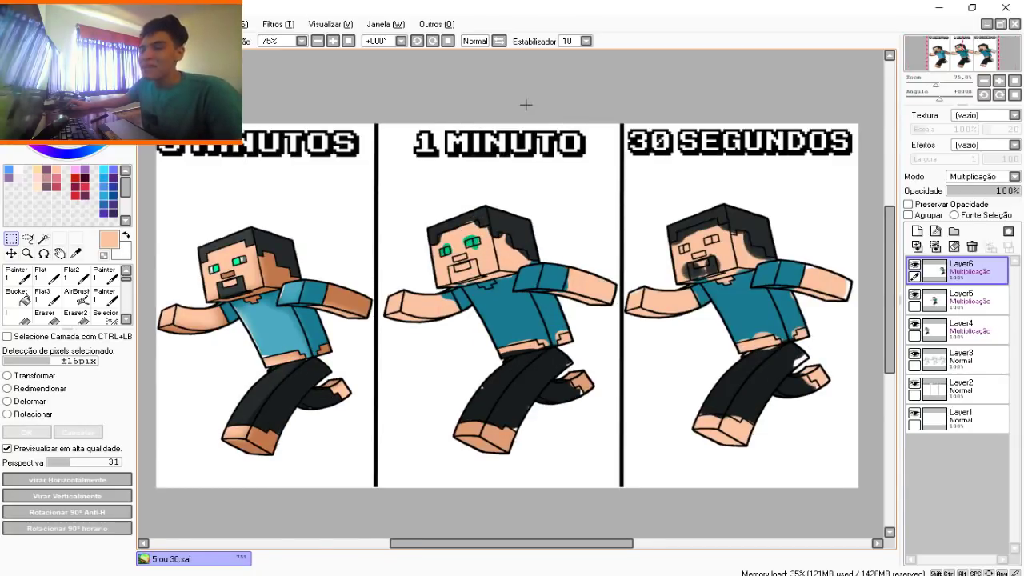